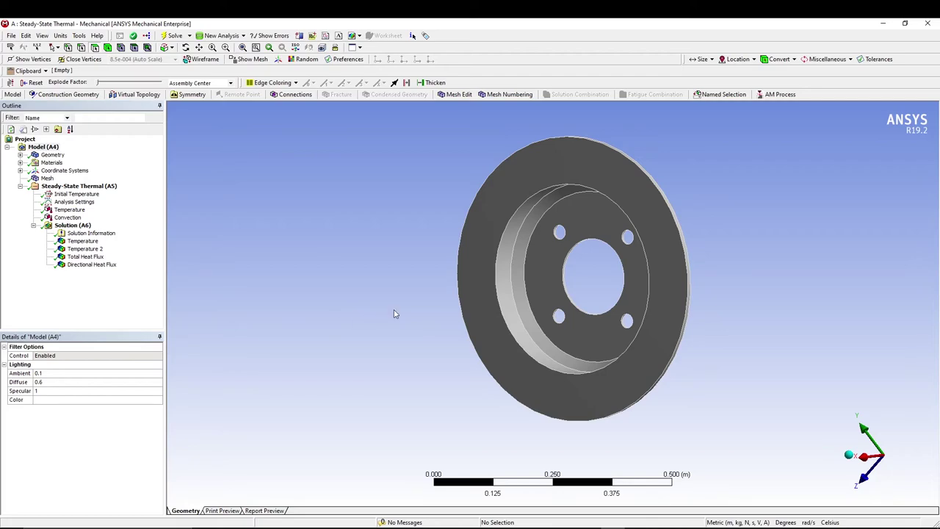
# Examine the brake rotor geometry from several angles
pyautogui.moveTo(650, 252); pyautogui.dragTo(297, 249, button='middle')
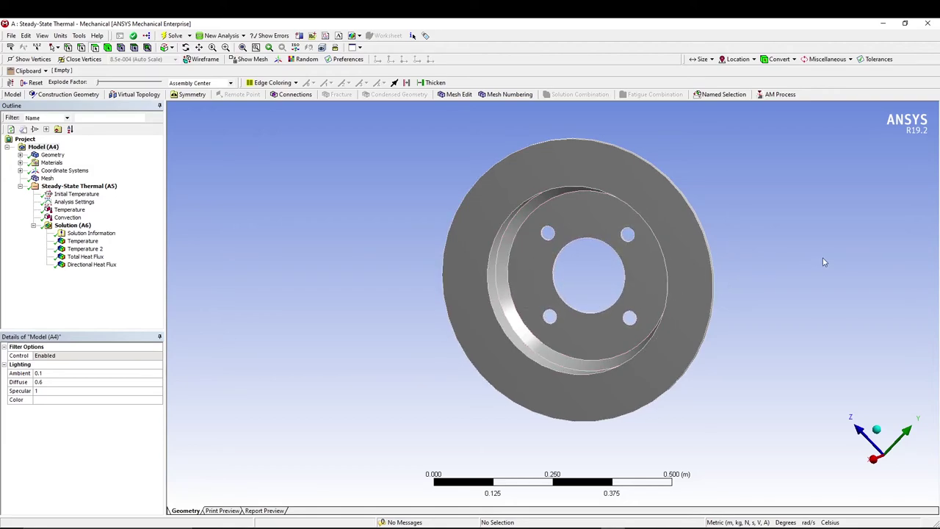
pyautogui.moveTo(823, 260); pyautogui.dragTo(800, 237, button='middle')
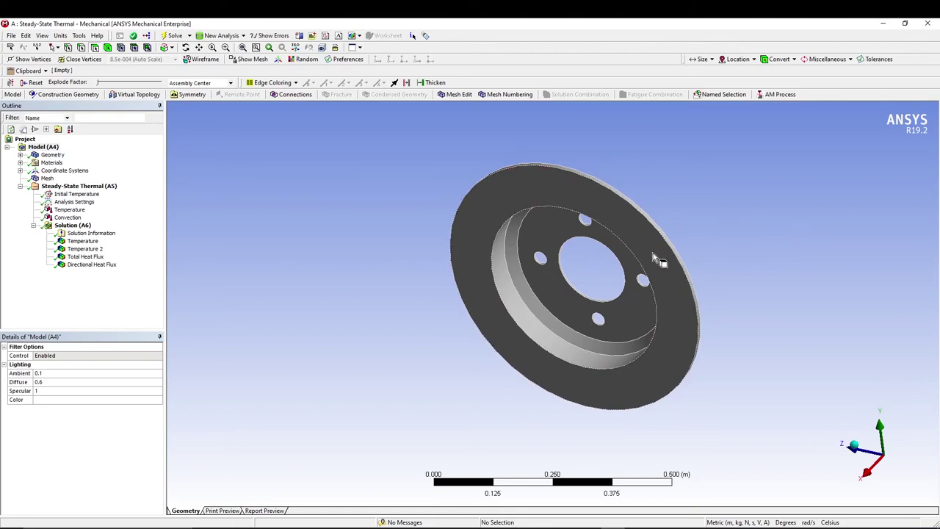
pyautogui.moveTo(556, 248); pyautogui.dragTo(532, 235, button='middle')
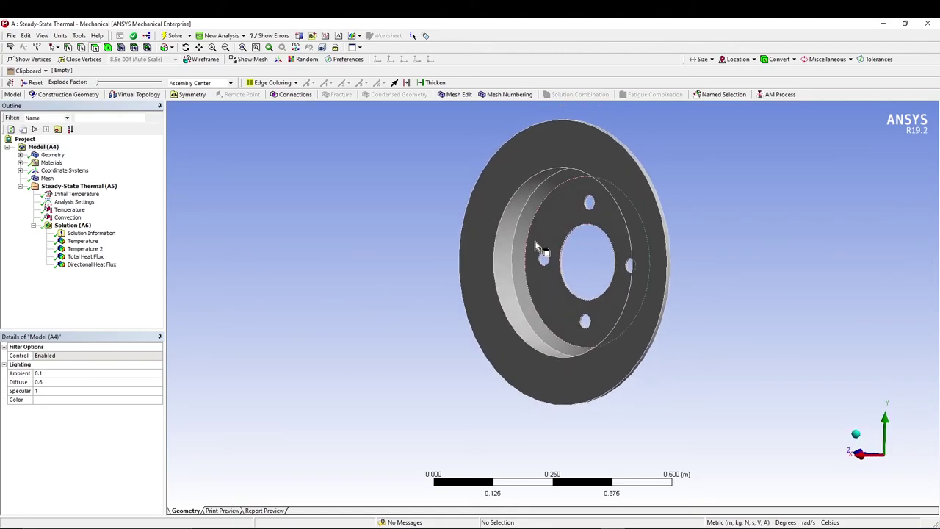
pyautogui.moveTo(592, 267); pyautogui.dragTo(602, 269, button='middle')
pyautogui.scroll(1, 603, 273)
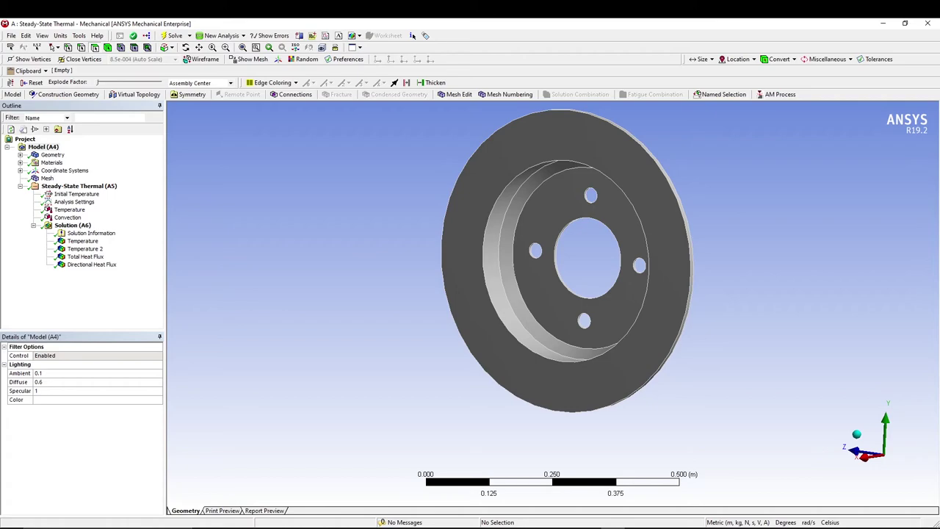
pyautogui.moveTo(507, 309); pyautogui.dragTo(534, 313)
pyautogui.moveTo(392, 233)
pyautogui.mouseDown()
pyautogui.moveTo(437, 243)
pyautogui.moveTo(378, 218)
pyautogui.moveTo(379, 243)
pyautogui.moveTo(393, 247)
pyautogui.mouseUp()
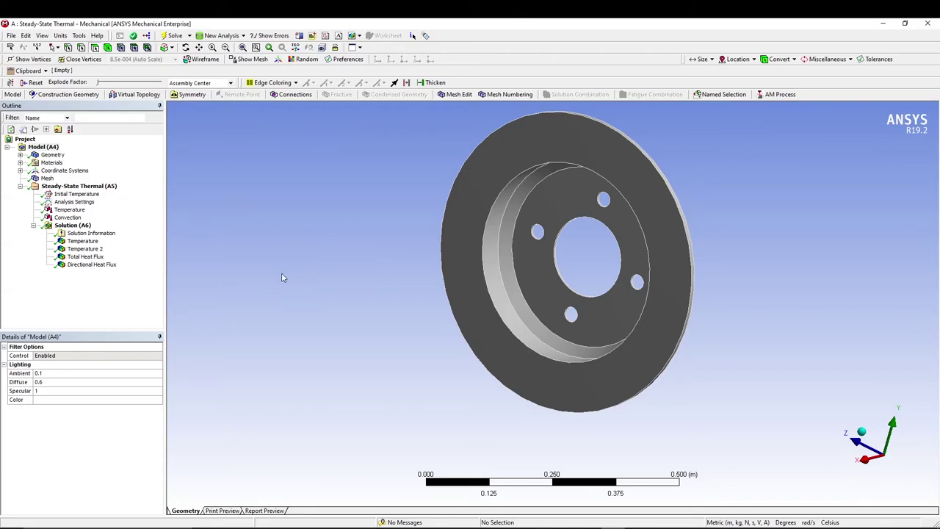
# Close the Mechanical session and return to the Workbench project schematic
pyautogui.hotkey('alt', 'Tab')
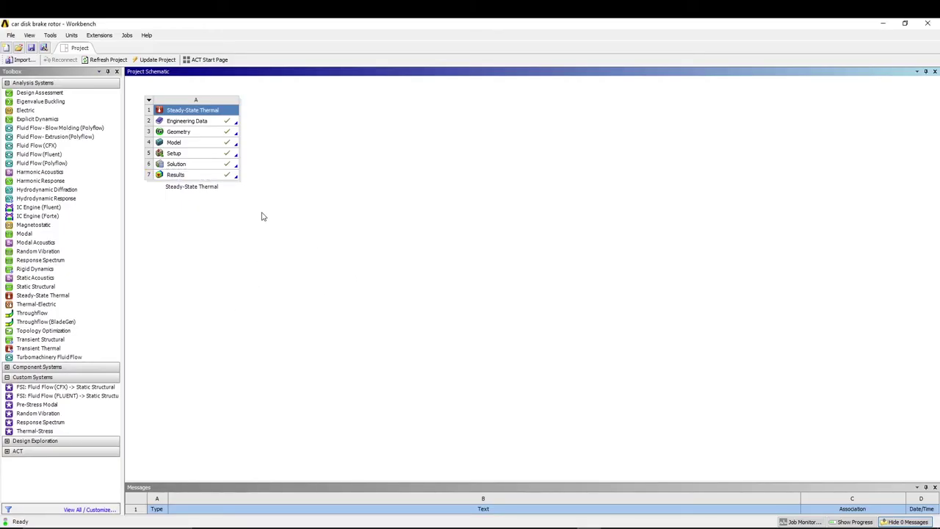
pyautogui.hotkey('alt', 'Tab')
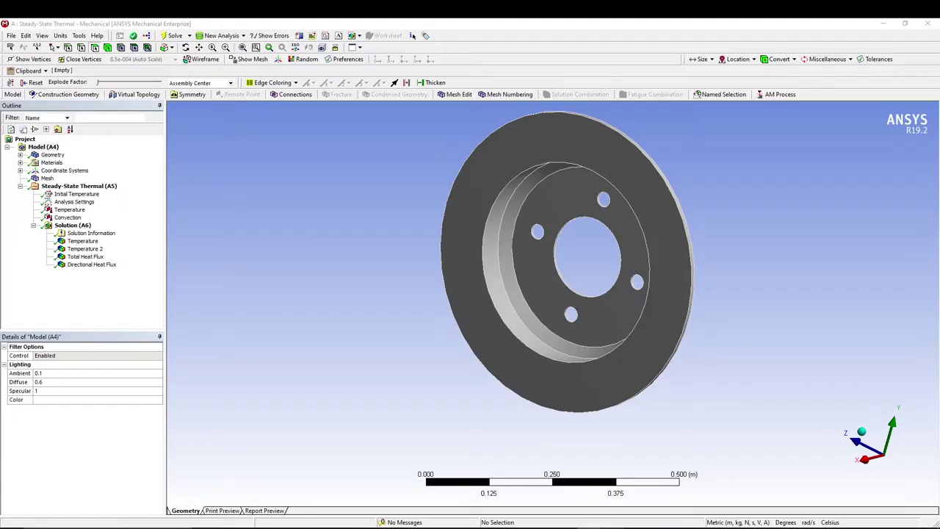
pyautogui.click(929, 27)
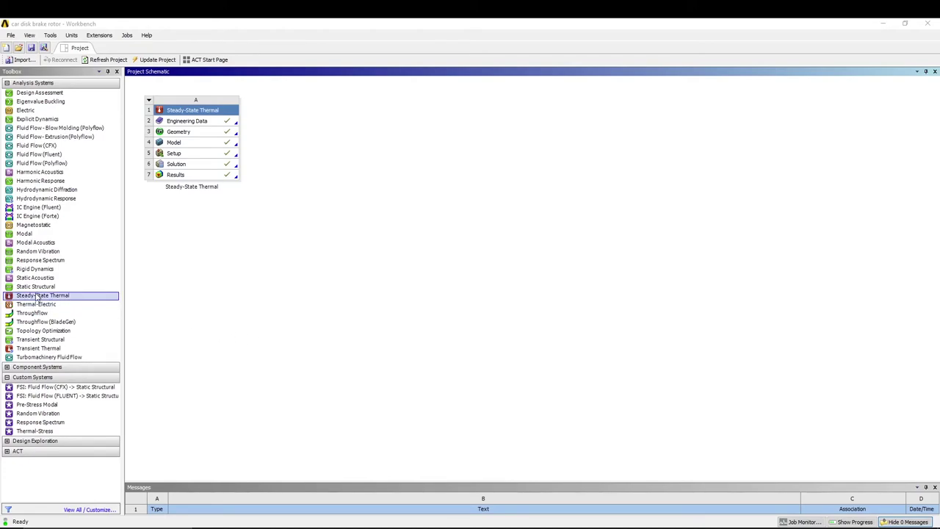
# Add a second standalone Steady-State Thermal system and link its Geometry to the geometry of system A
pyautogui.moveTo(40, 297); pyautogui.dragTo(371, 177)
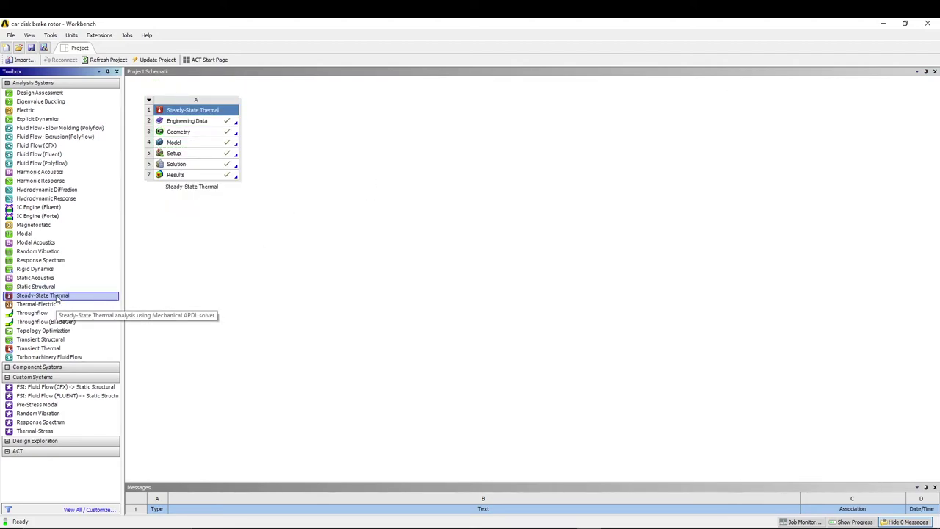
pyautogui.moveTo(58, 297); pyautogui.dragTo(325, 170)
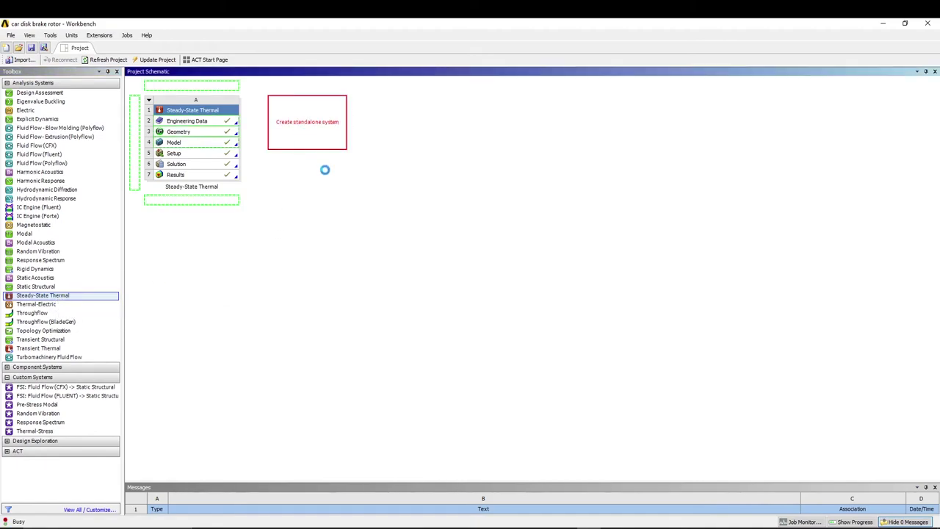
pyautogui.click(357, 242)
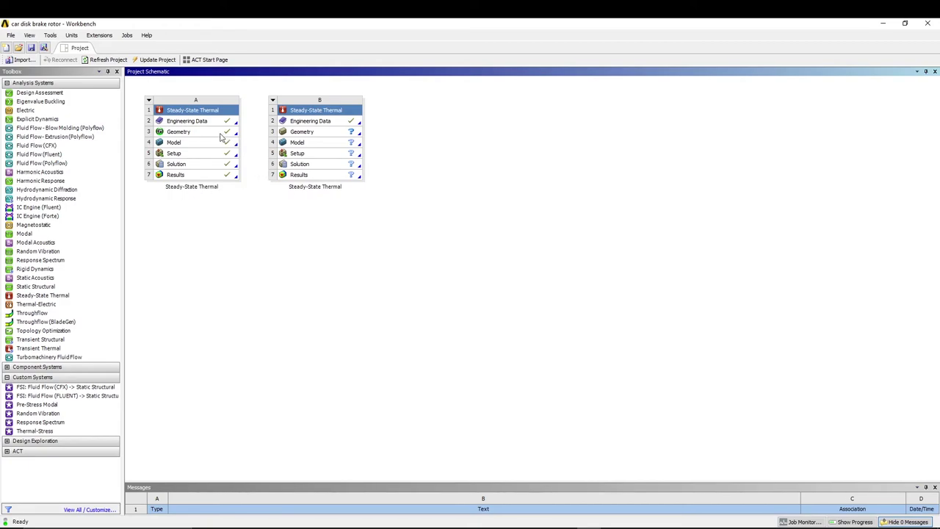
pyautogui.moveTo(212, 134); pyautogui.dragTo(285, 132)
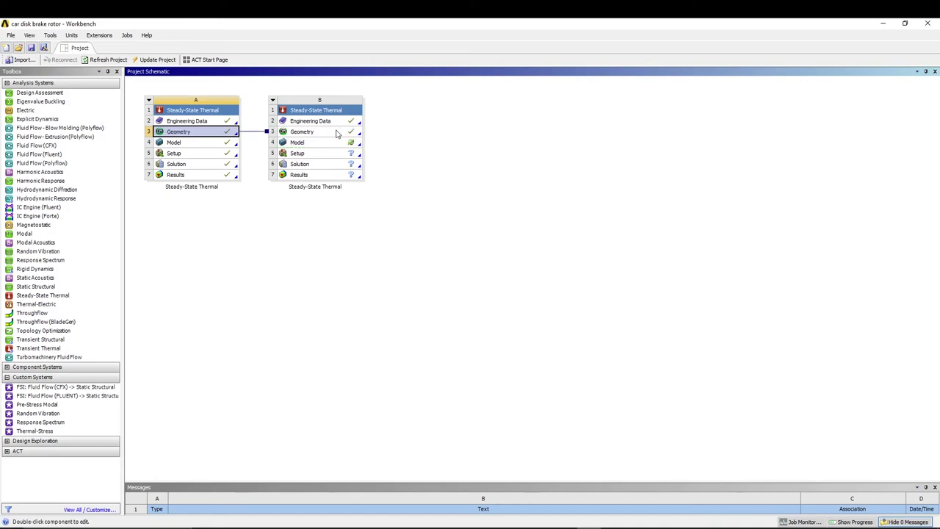
pyautogui.click(336, 134)
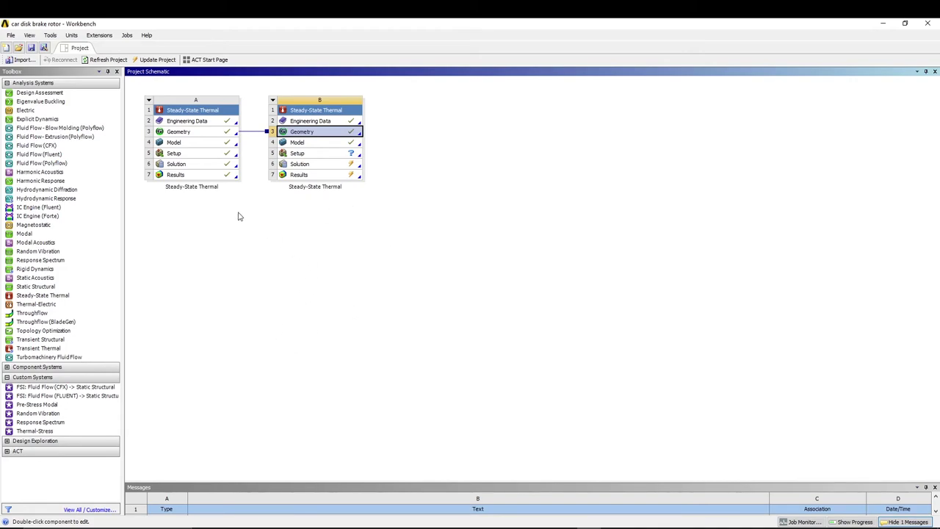
# Open system A's geometry in DesignModeler and enlarge the graphics area by narrowing the tree outline
pyautogui.doubleClick(211, 134)
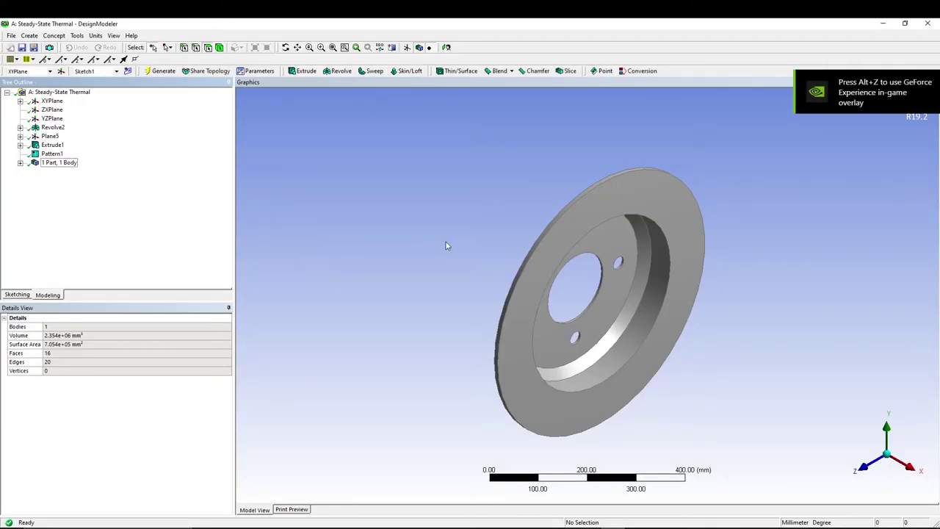
pyautogui.moveTo(448, 243); pyautogui.dragTo(275, 316, button='middle')
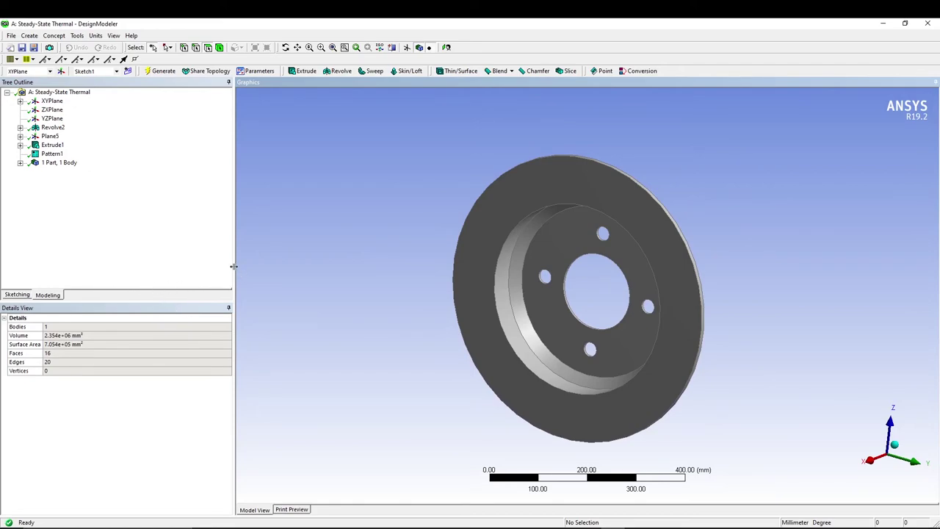
pyautogui.moveTo(233, 266); pyautogui.dragTo(145, 277)
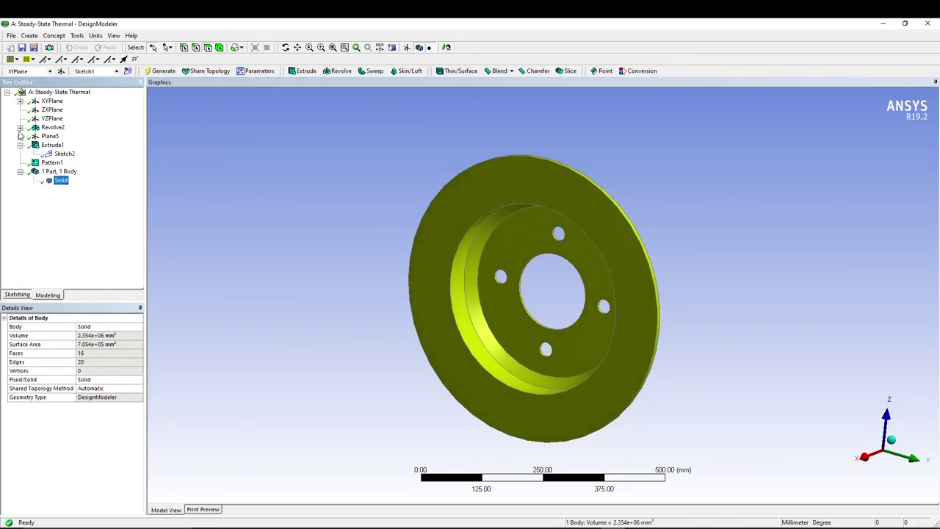
# Expand Revolve2 and view its profile, Sketch1, face-on
pyautogui.click(20, 127)
pyautogui.click(64, 136)
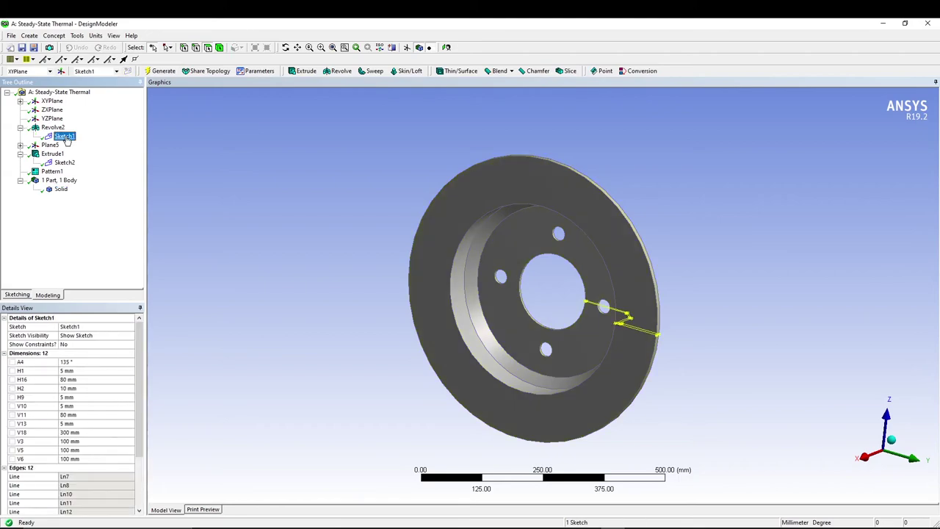
pyautogui.rightClick(66, 141)
pyautogui.click(84, 144)
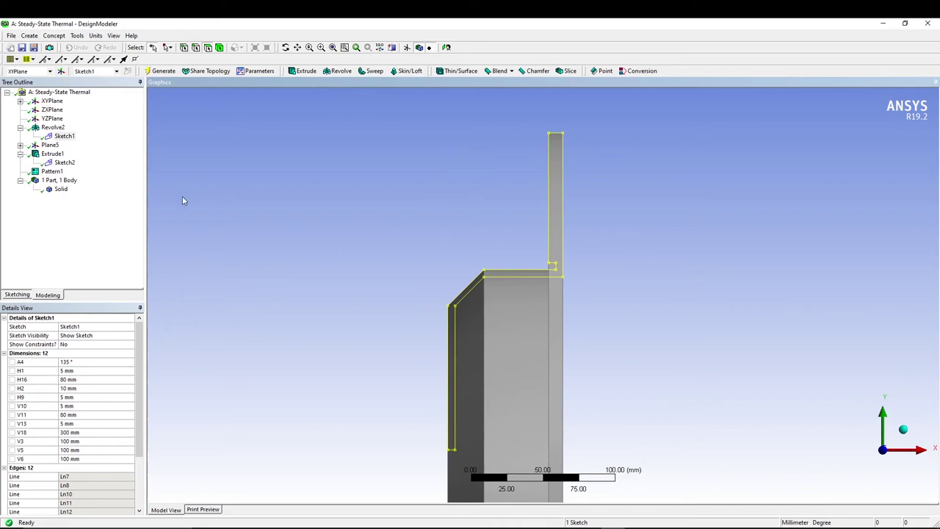
# Set the sketch dimension display to show values instead of names for Sketch1
pyautogui.click(18, 296)
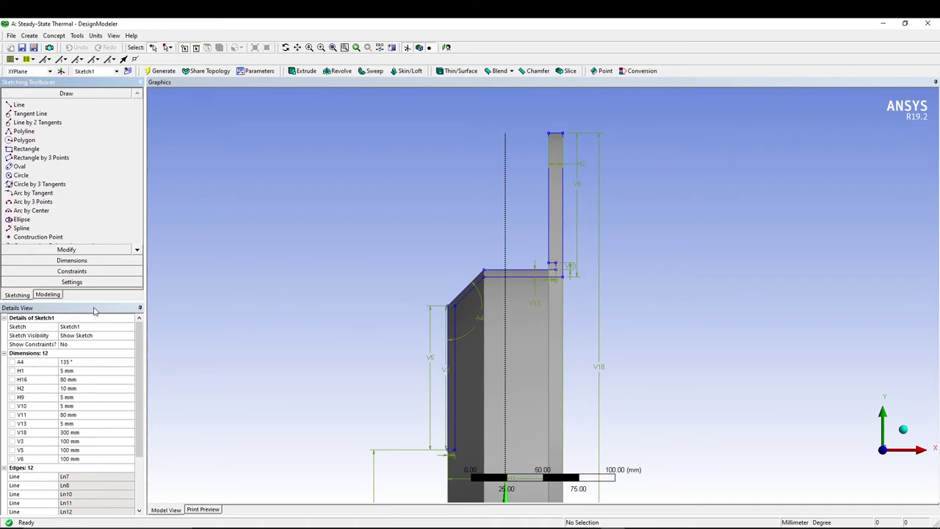
pyautogui.click(83, 283)
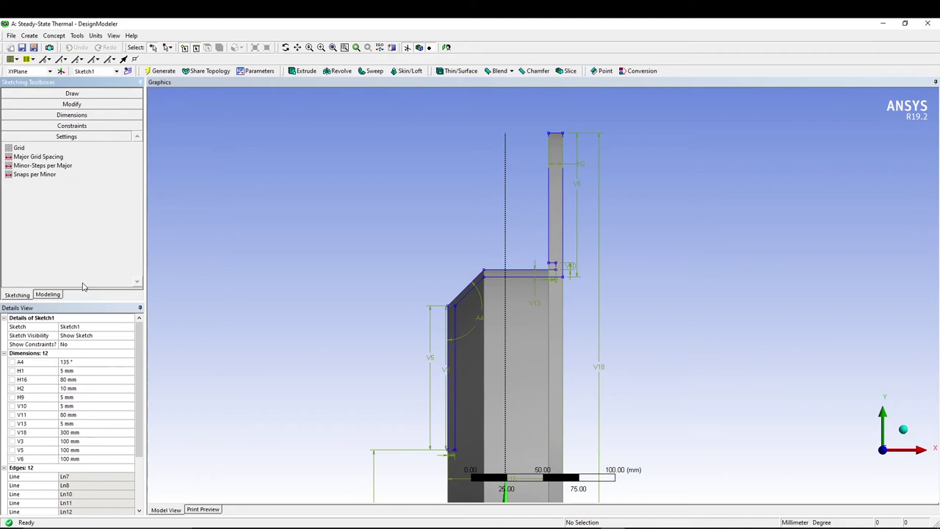
pyautogui.click(83, 127)
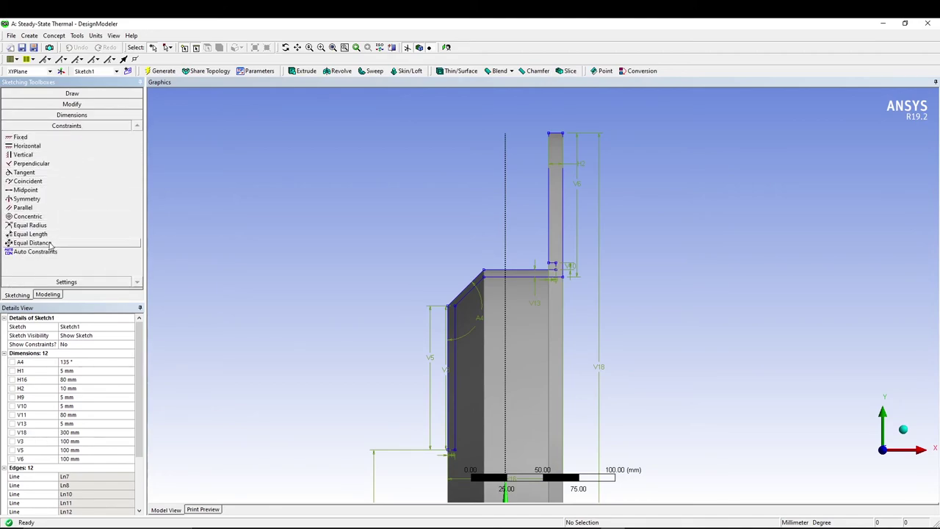
pyautogui.click(78, 116)
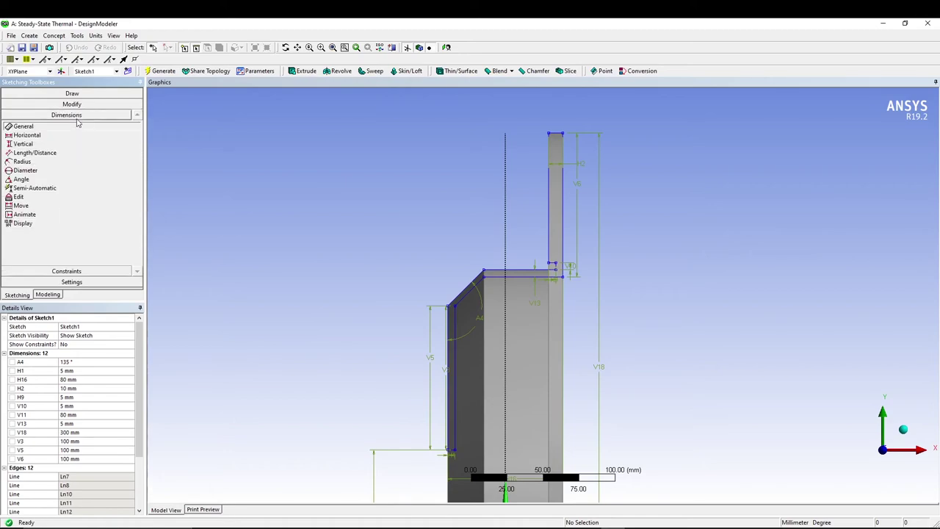
pyautogui.click(70, 225)
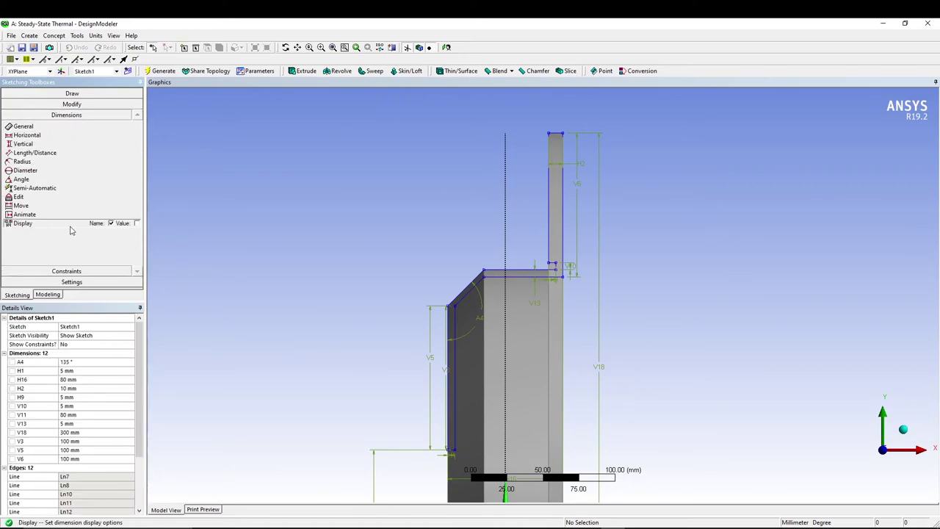
pyautogui.click(136, 223)
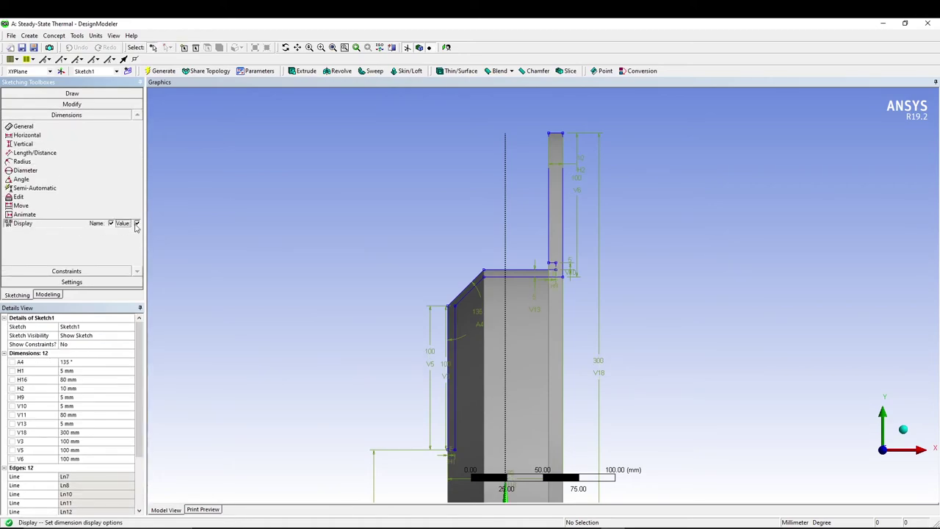
pyautogui.click(111, 223)
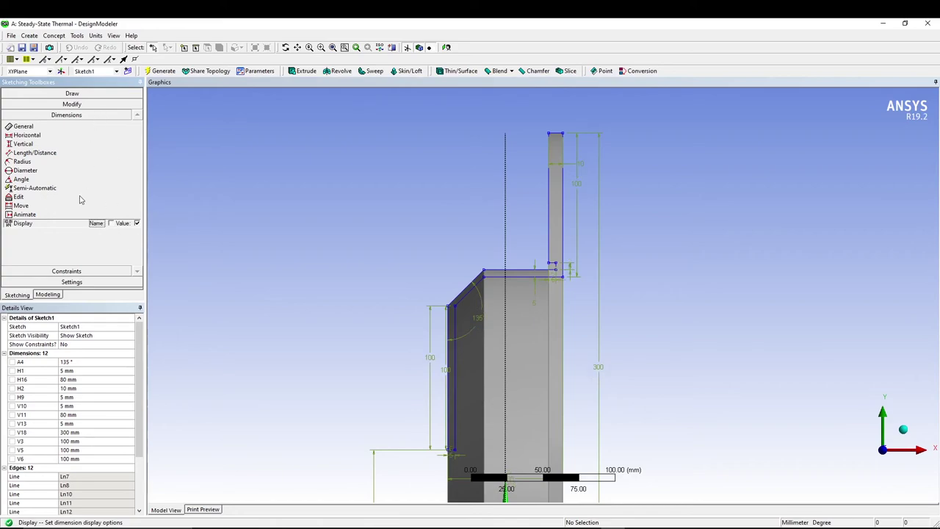
# Examine the dimensions of the rotor profile in Sketch1, including its flange, angled wall and small step
pyautogui.scroll(-2, 433, 290)
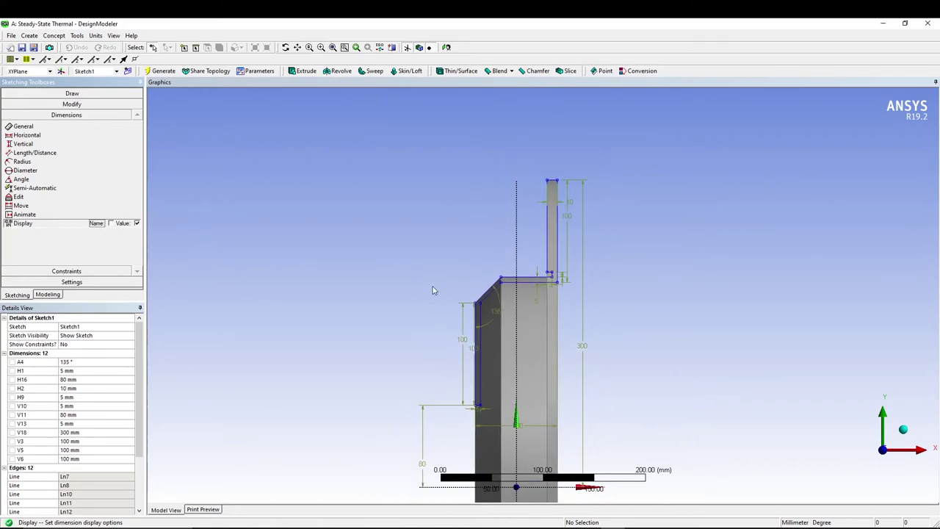
pyautogui.scroll(-1, 433, 290)
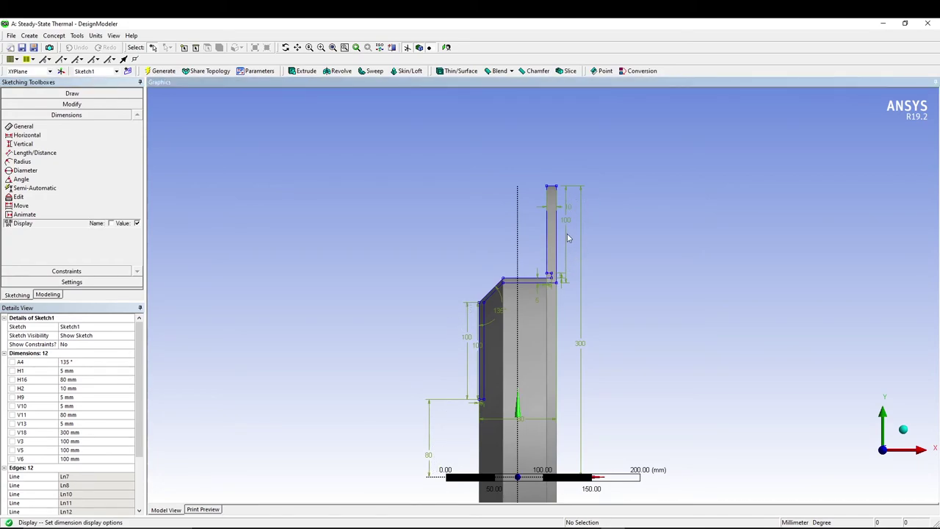
pyautogui.scroll(5, 571, 281)
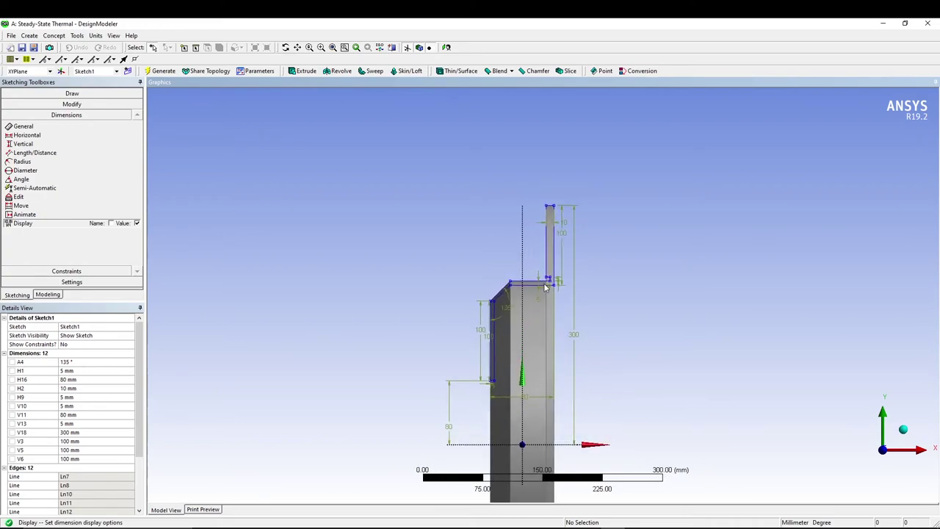
pyautogui.scroll(1, 545, 289)
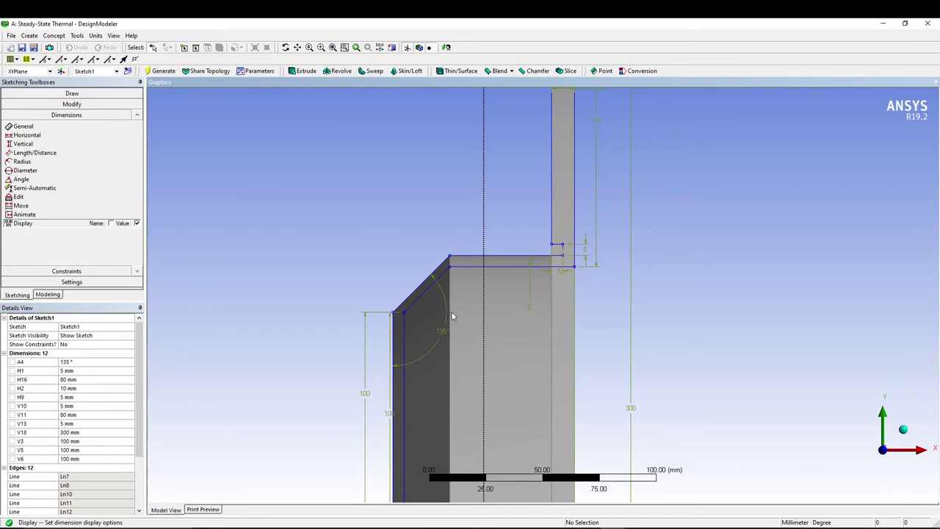
pyautogui.scroll(1, 453, 319)
pyautogui.scroll(-2, 408, 382)
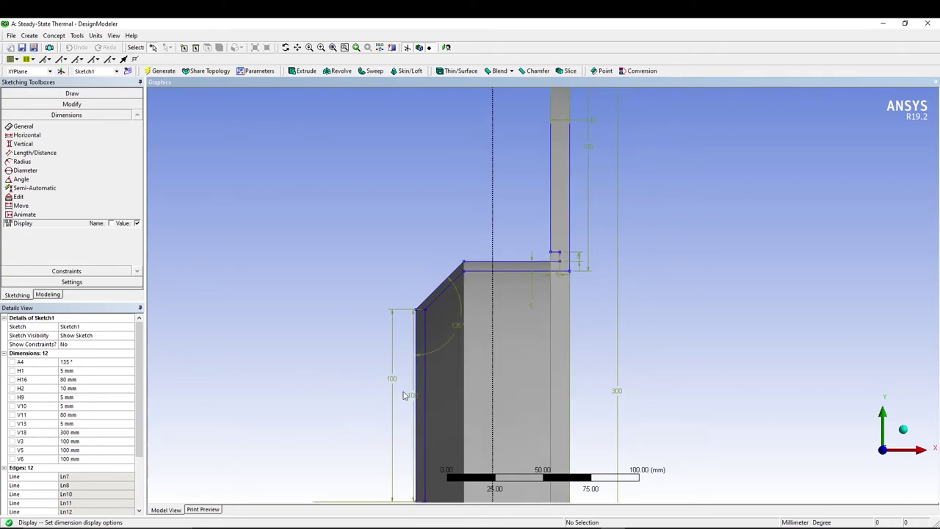
pyautogui.scroll(1, 389, 375)
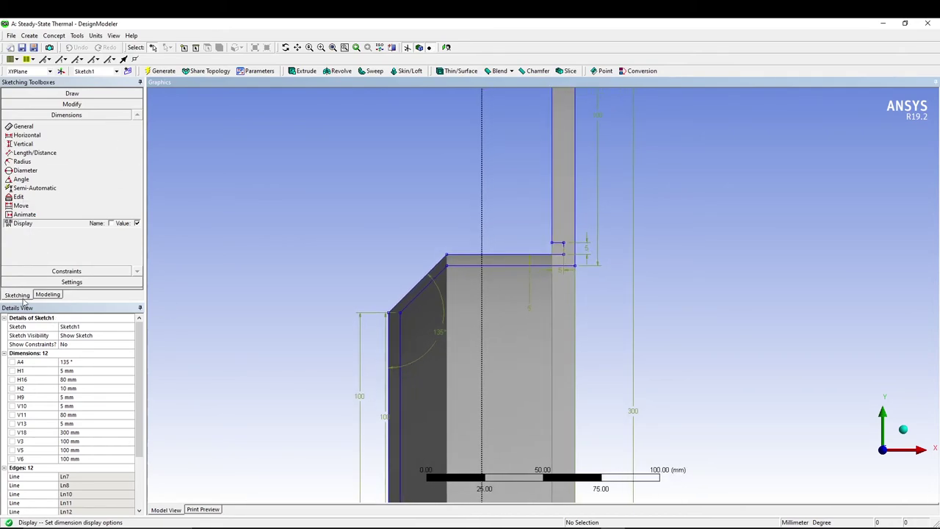
pyautogui.click(38, 294)
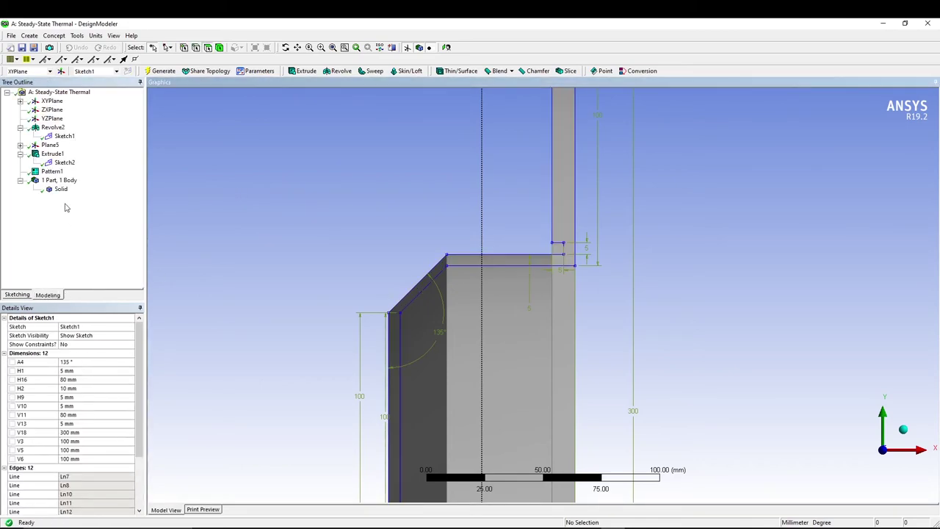
# View Extrude1's Sketch2 face-on and examine the bolt hole's diameter and distance from the centre
pyautogui.click(64, 162)
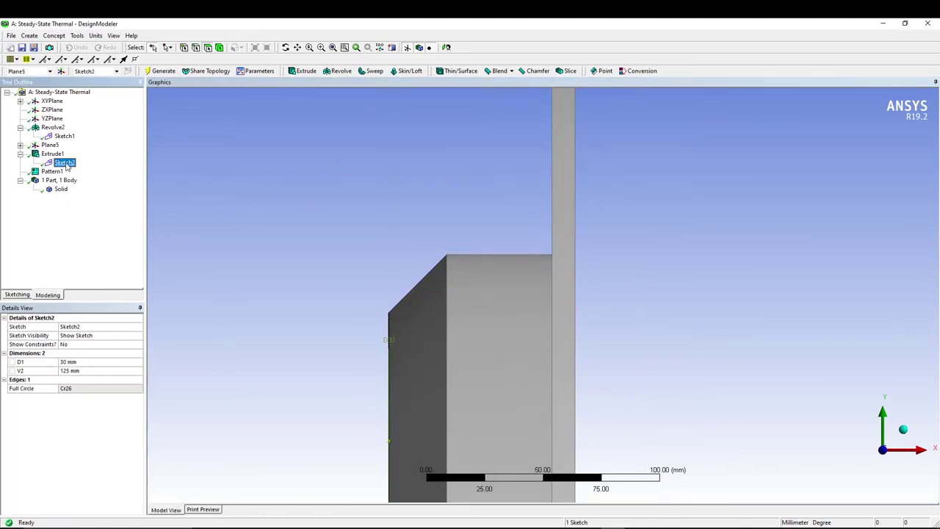
pyautogui.rightClick(66, 167)
pyautogui.click(95, 181)
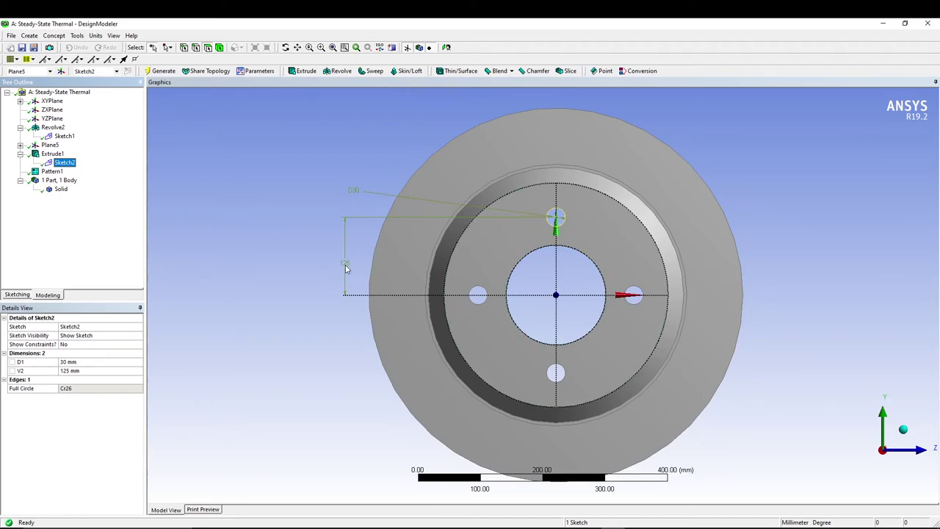
pyautogui.moveTo(293, 210); pyautogui.dragTo(492, 237, button='middle')
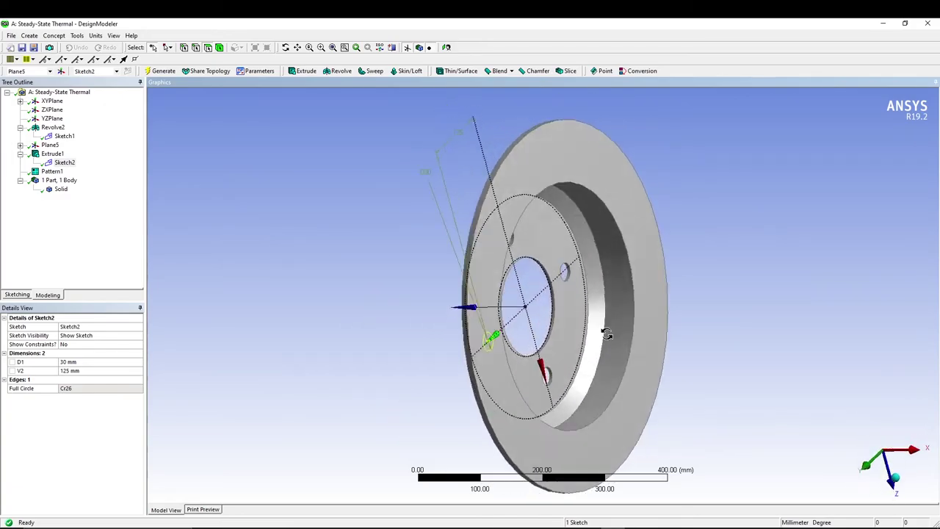
# Open the Model of the second Steady-State Thermal system (B) in Mechanical and fit the rotor in an isometric view
pyautogui.moveTo(607, 334); pyautogui.dragTo(603, 372, button='middle')
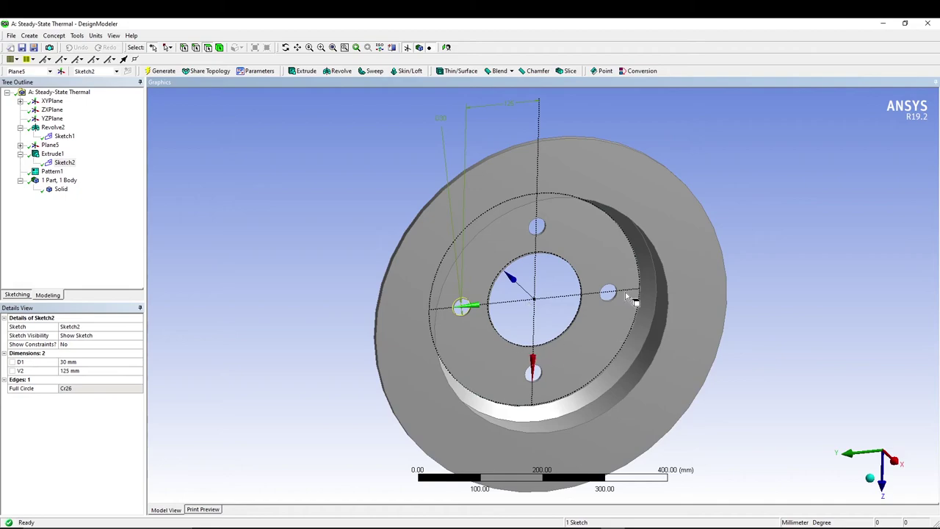
pyautogui.click(641, 130)
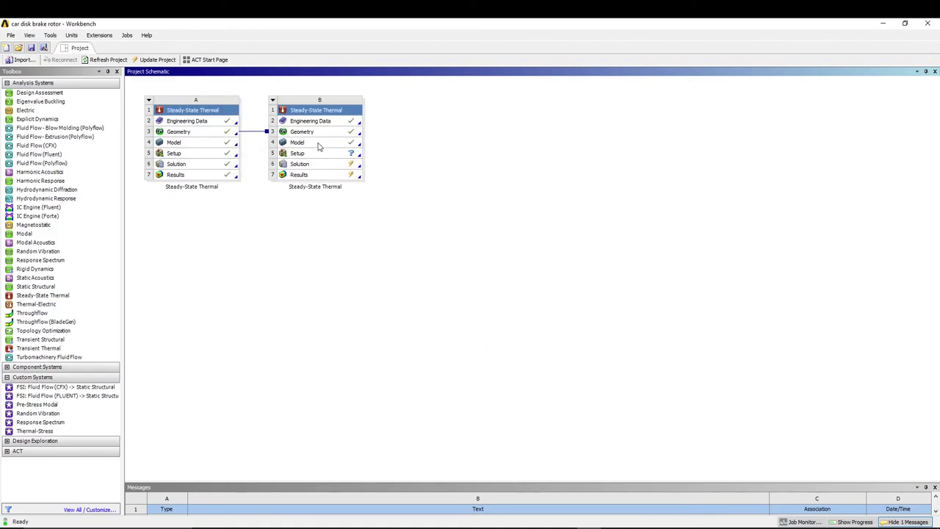
pyautogui.doubleClick(318, 145)
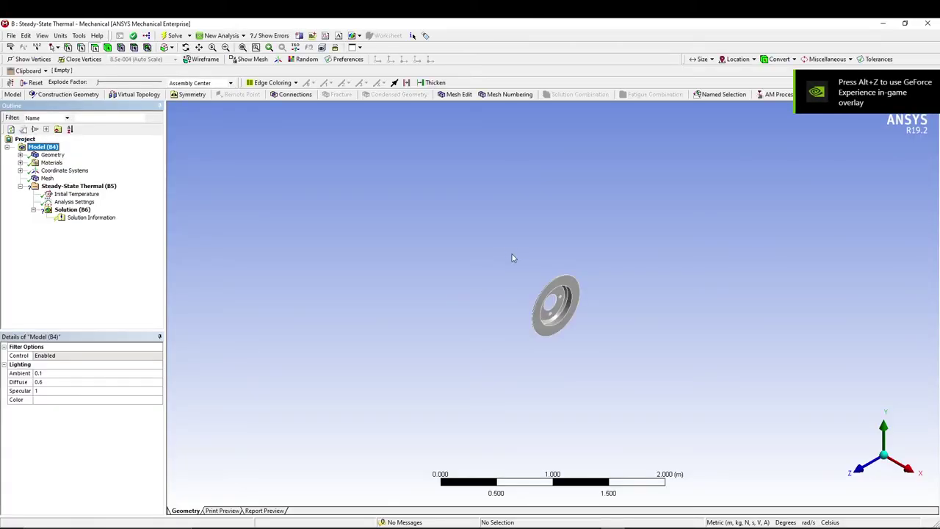
pyautogui.rightClick(382, 210)
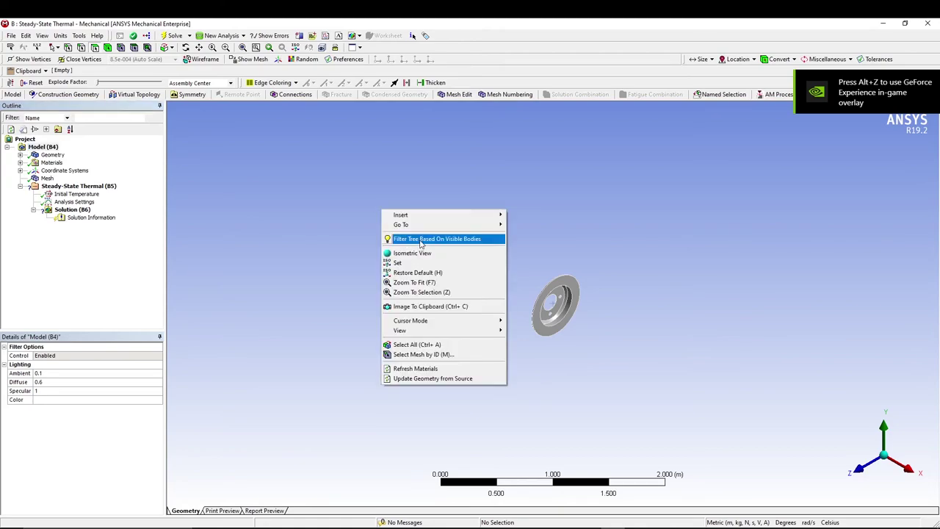
pyautogui.click(419, 253)
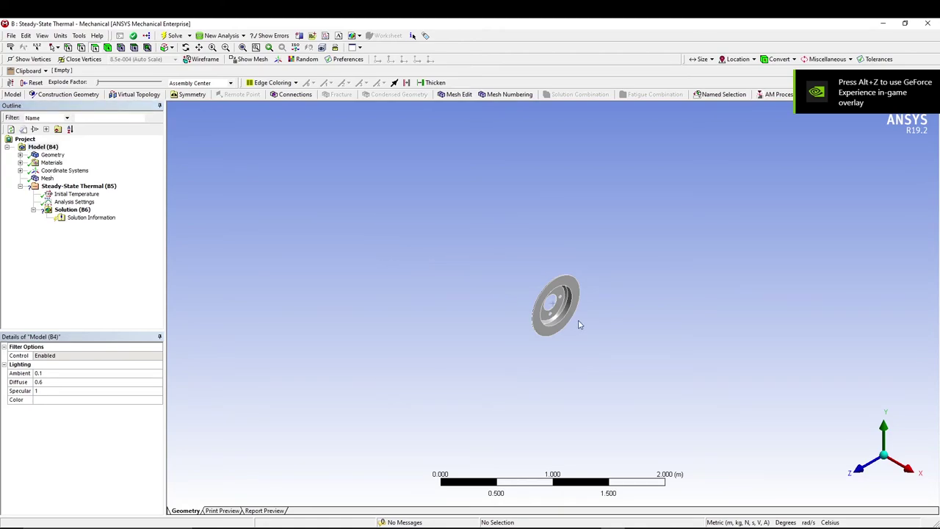
pyautogui.rightClick(363, 263)
pyautogui.click(417, 339)
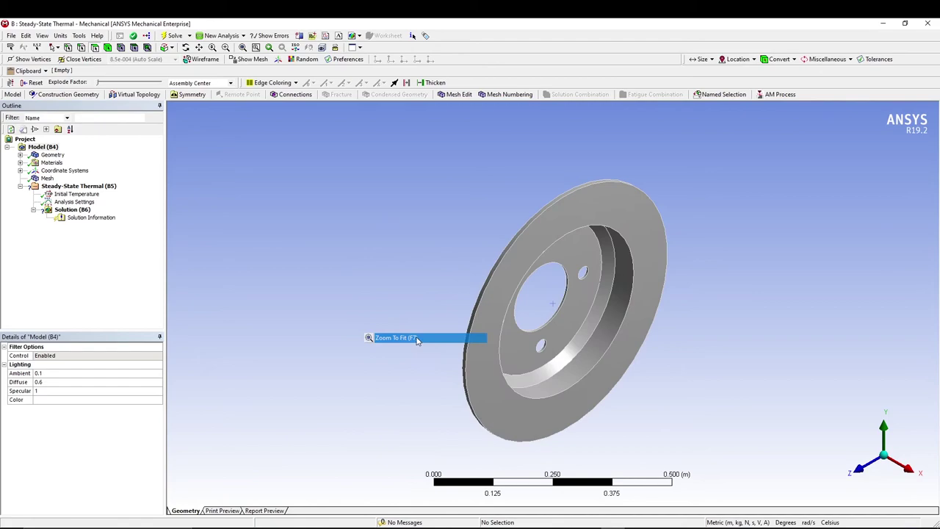
# Set the unit system to Metric (mm, kg, N, s, mV, mA)
pyautogui.moveTo(363, 221); pyautogui.dragTo(153, 291, button='middle')
pyautogui.click(61, 35)
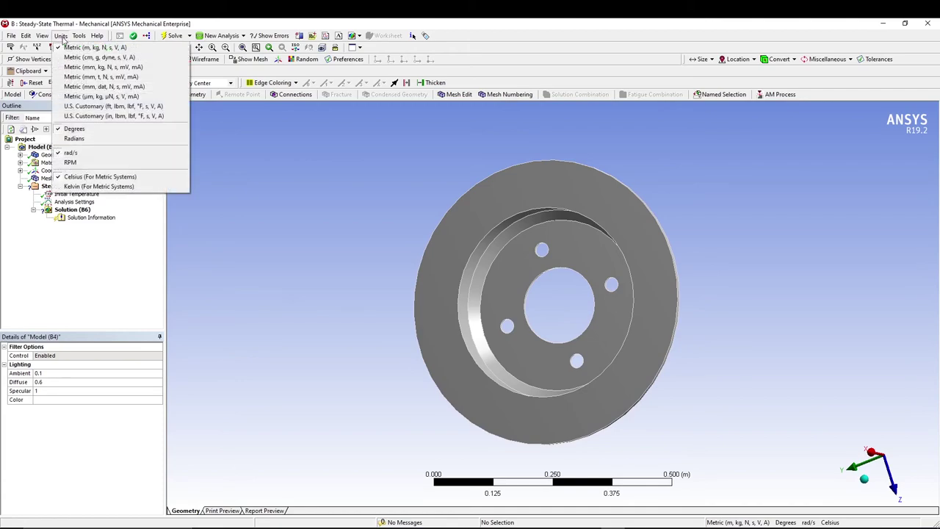
pyautogui.click(119, 70)
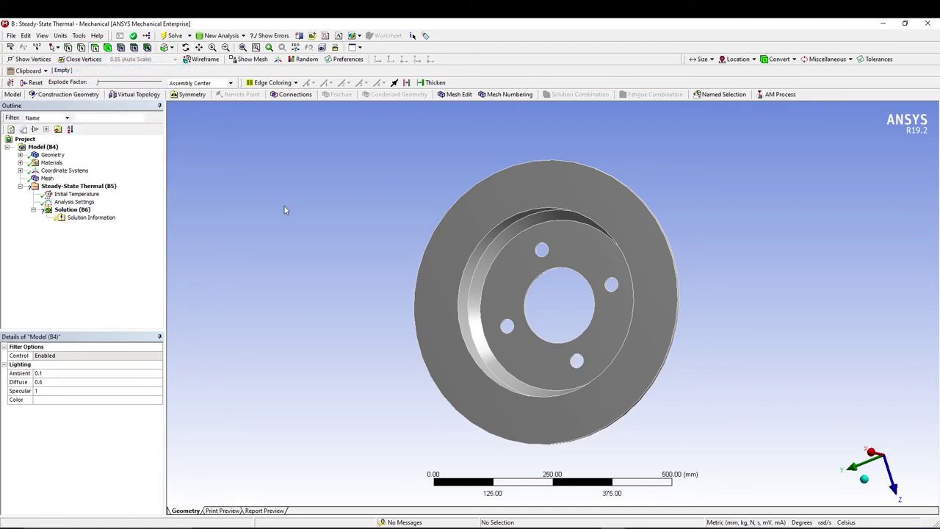
pyautogui.moveTo(322, 273); pyautogui.dragTo(257, 316)
pyautogui.moveTo(257, 316); pyautogui.dragTo(276, 296, button='middle')
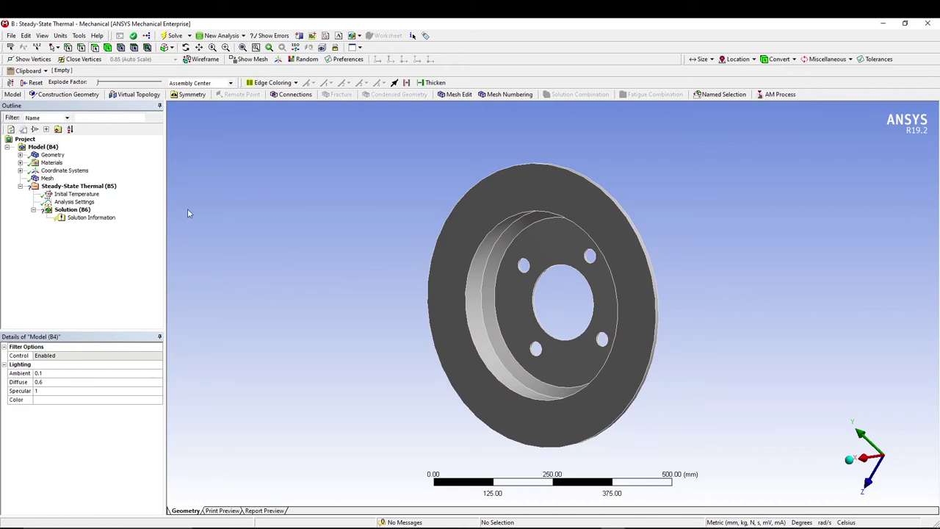
# Generate the rotor's mesh with the default settings and look it over
pyautogui.click(47, 178)
pyautogui.rightClick(46, 179)
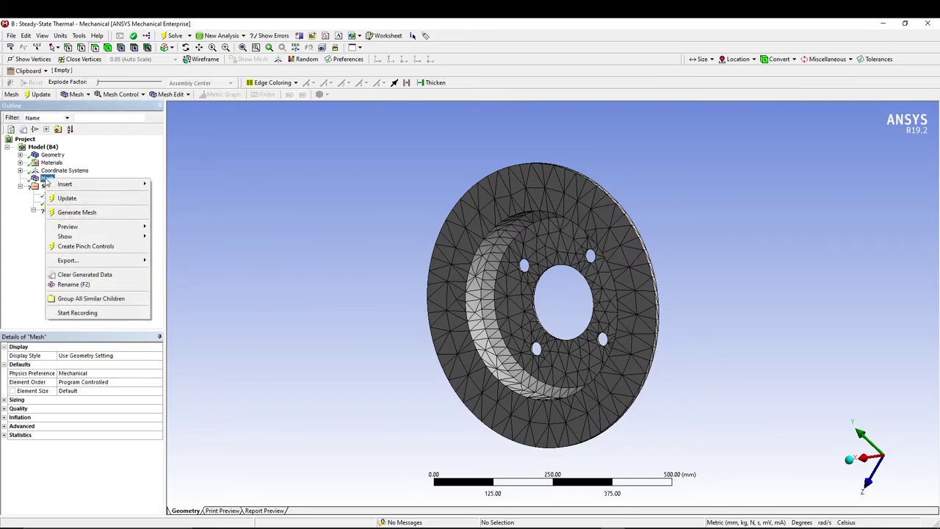
pyautogui.click(76, 212)
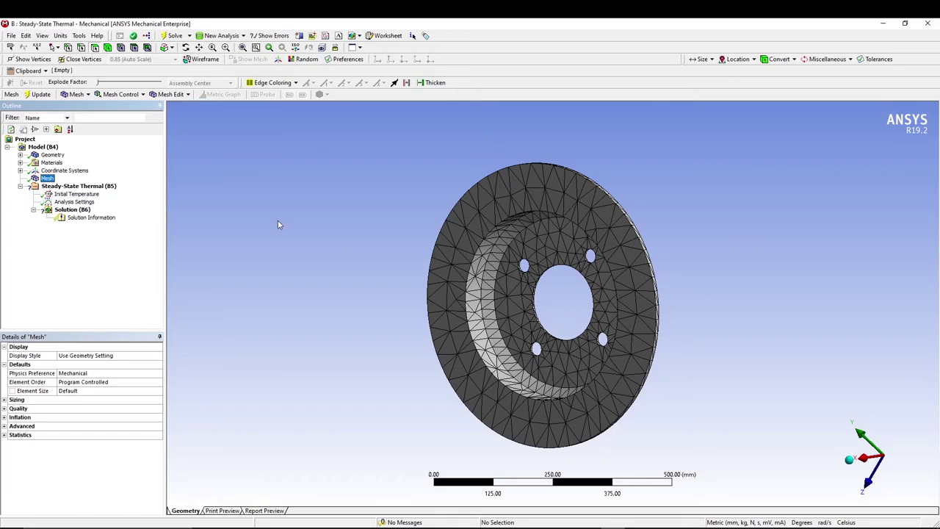
pyautogui.moveTo(278, 224); pyautogui.dragTo(310, 241, button='middle')
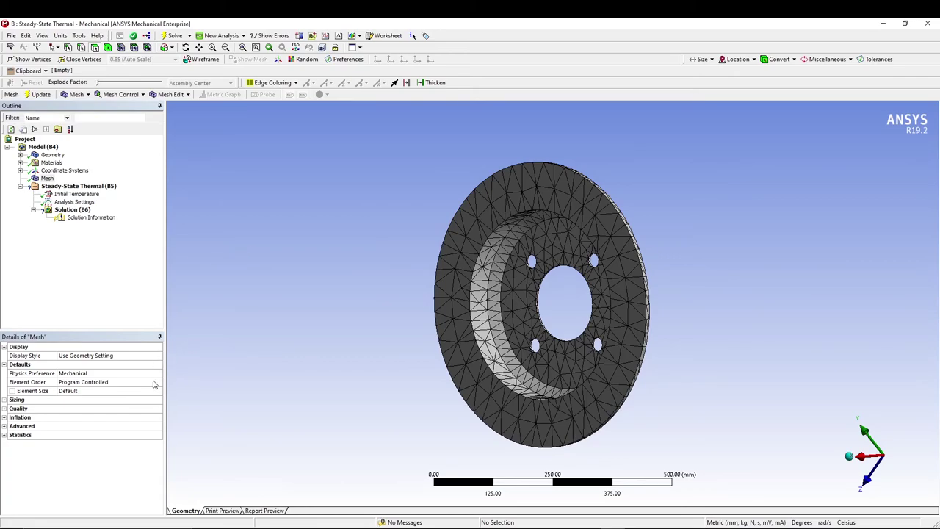
pyautogui.moveTo(342, 261); pyautogui.dragTo(227, 349, button='middle')
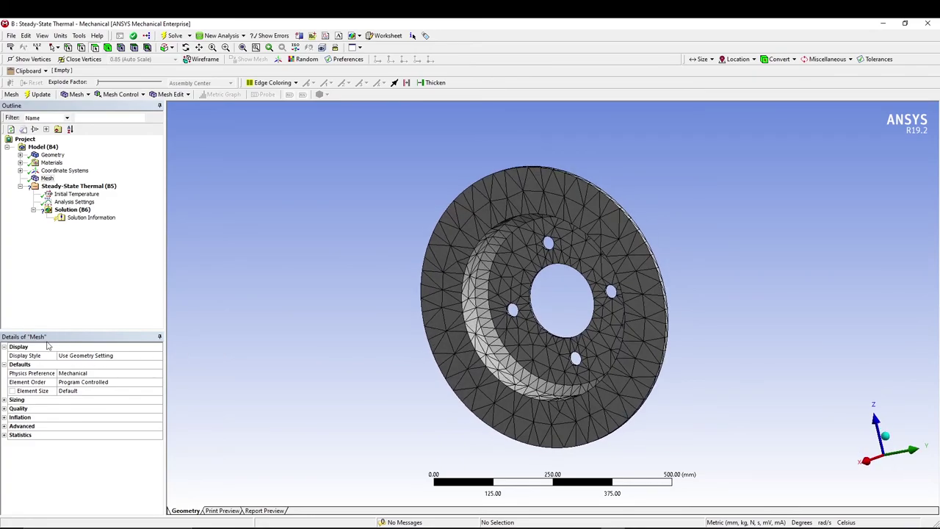
# Turn off adaptive sizing and turn on Capture Proximity in the mesh sizing settings
pyautogui.click(4, 400)
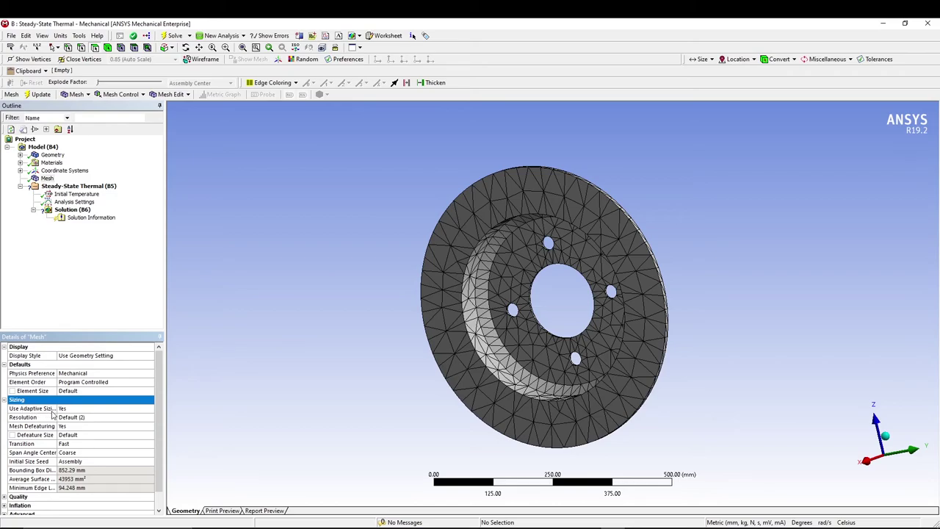
pyautogui.click(98, 409)
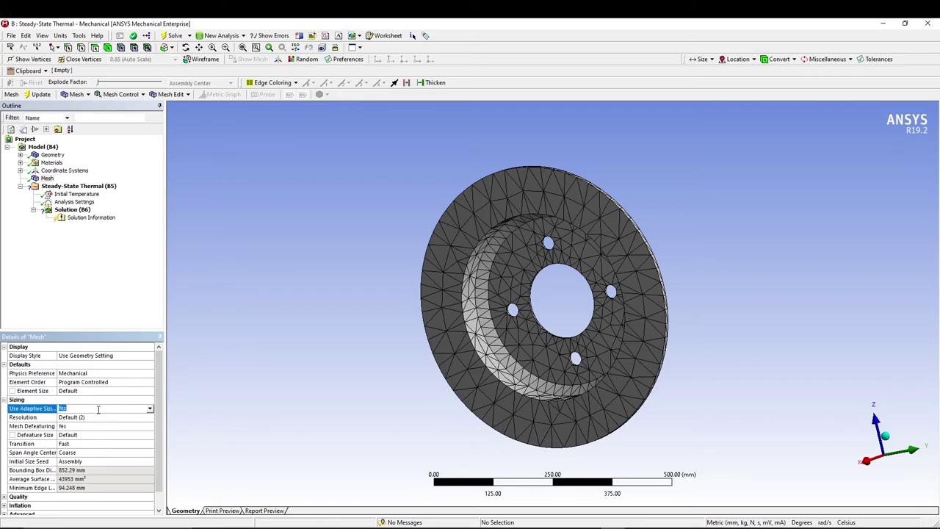
pyautogui.click(151, 411)
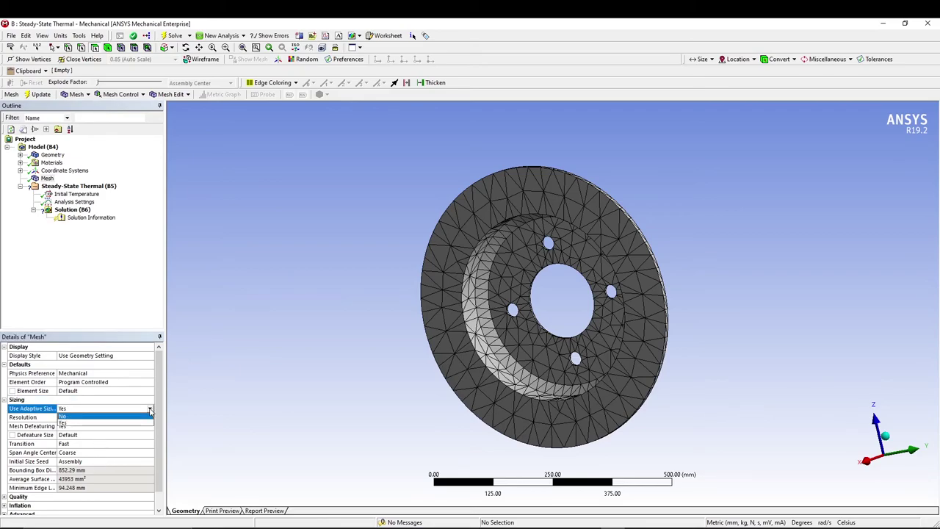
pyautogui.click(105, 422)
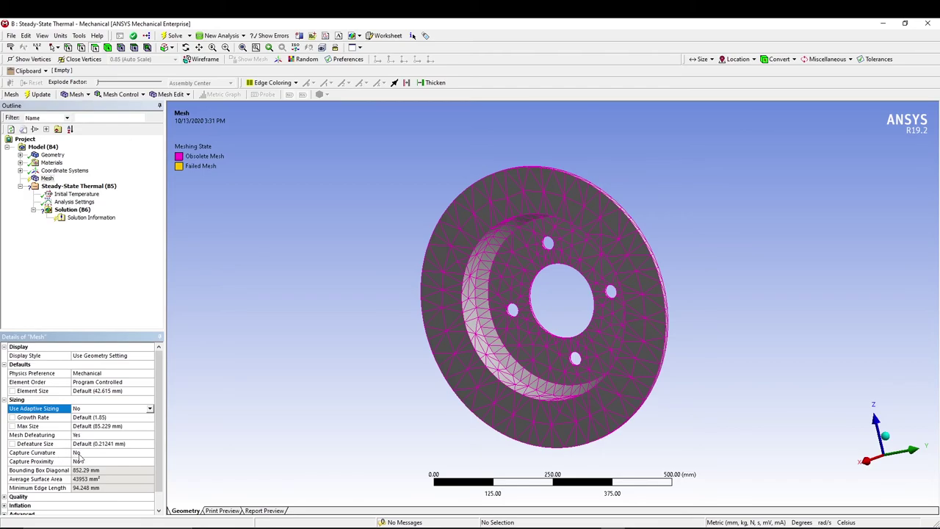
pyautogui.click(95, 461)
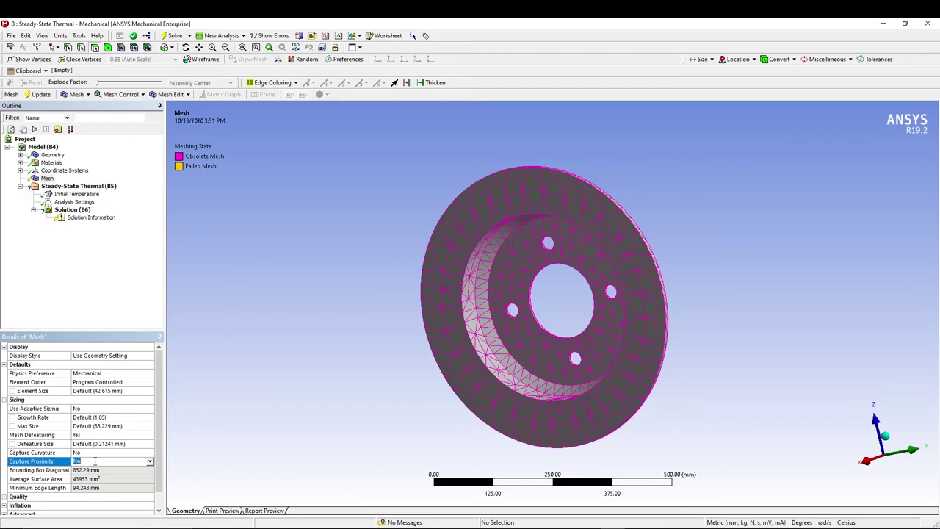
pyautogui.click(149, 461)
pyautogui.click(96, 470)
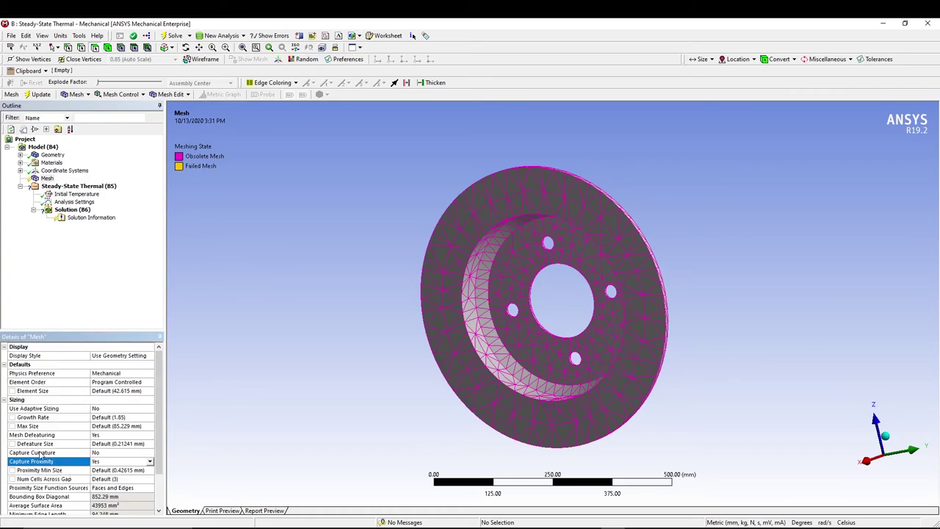
# Set the mesh's proximity minimum size to 4 mm
pyautogui.scroll(-2, 60, 456)
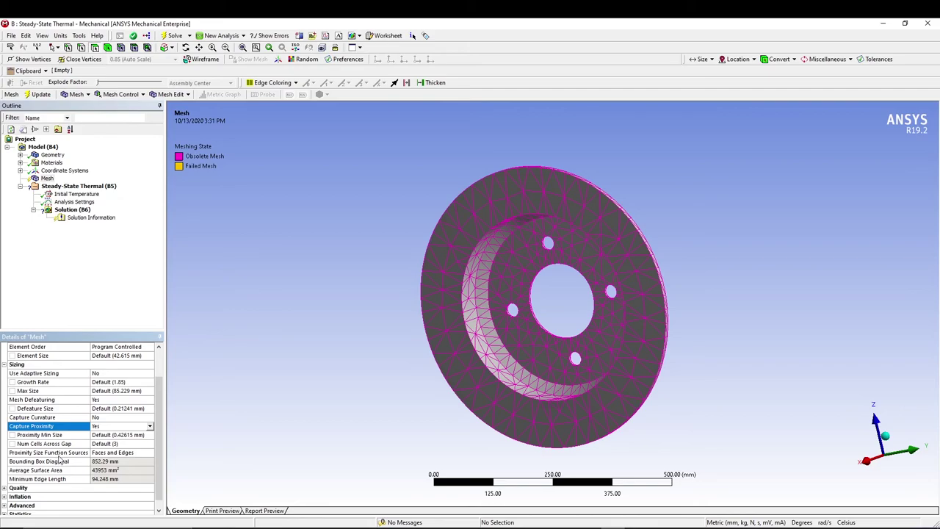
pyautogui.click(114, 435)
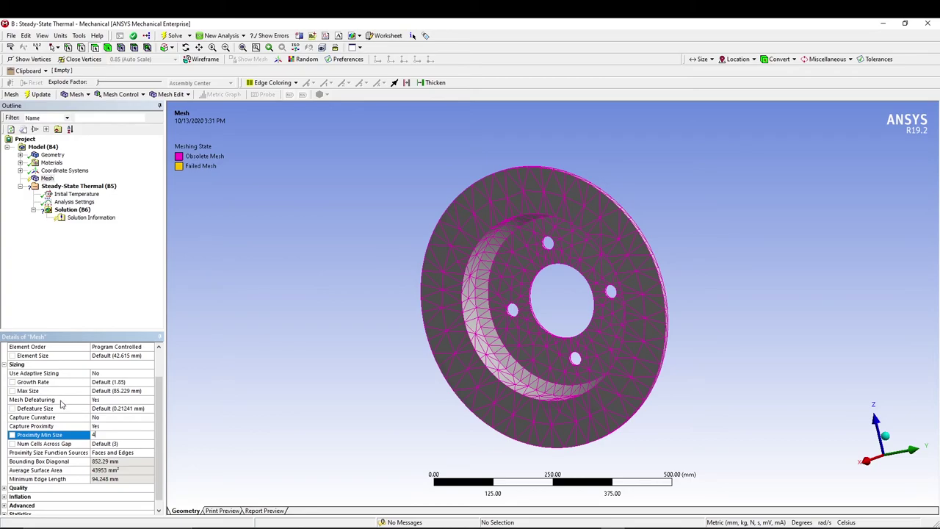
pyautogui.scroll(1, 66, 405)
pyautogui.click(127, 400)
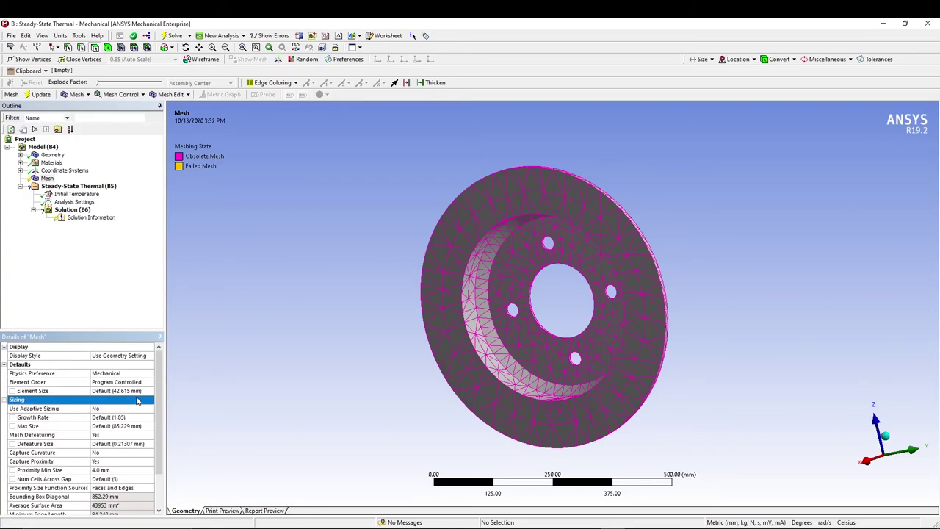
# Set the mesh's maximum size to 9 mm and its element size to 8 mm
pyautogui.click(118, 426)
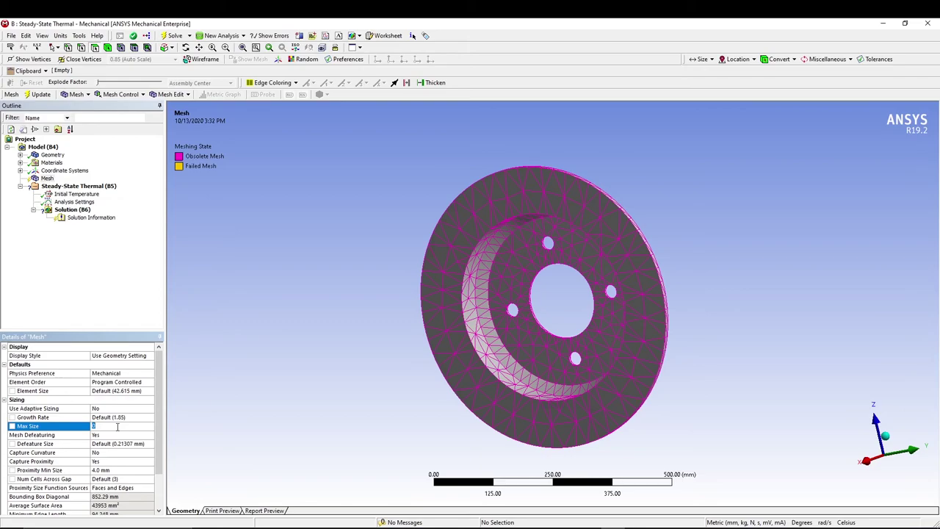
pyautogui.write('9')
pyautogui.press('Return')
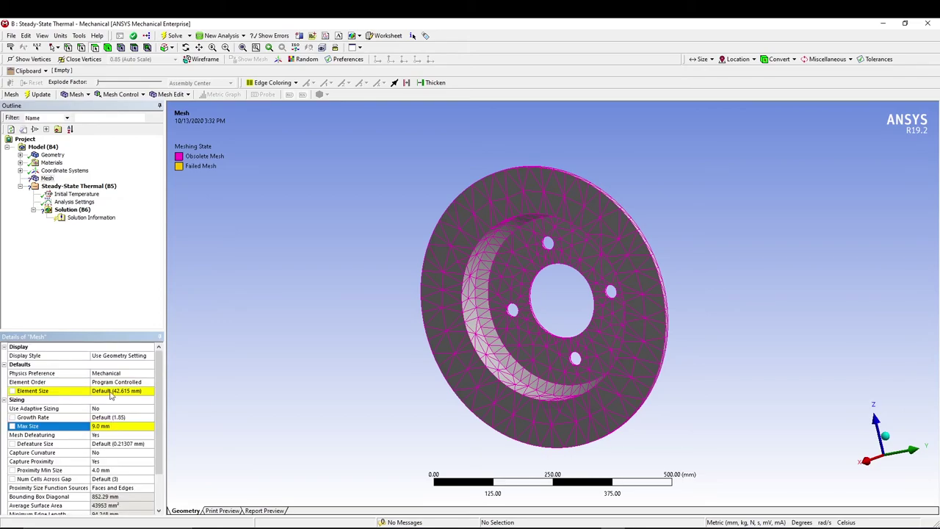
pyautogui.click(111, 391)
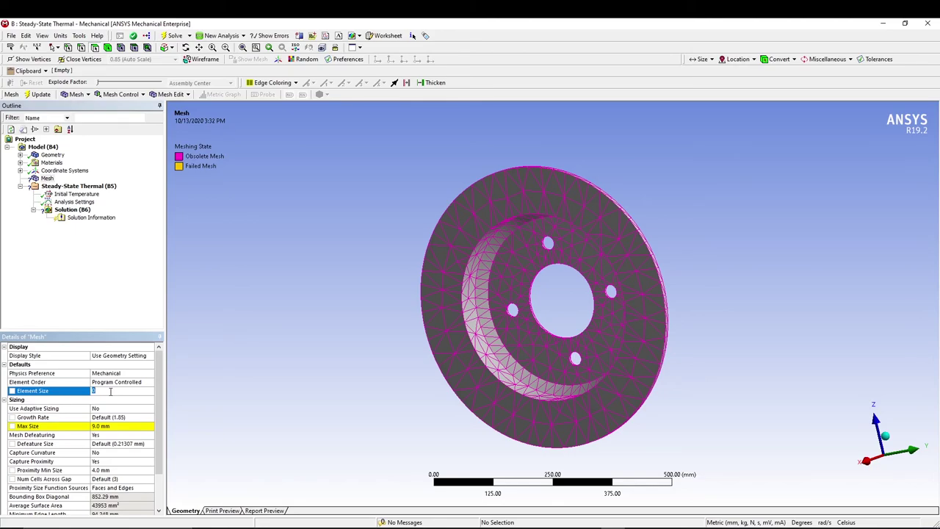
pyautogui.write('8')
pyautogui.press('Return')
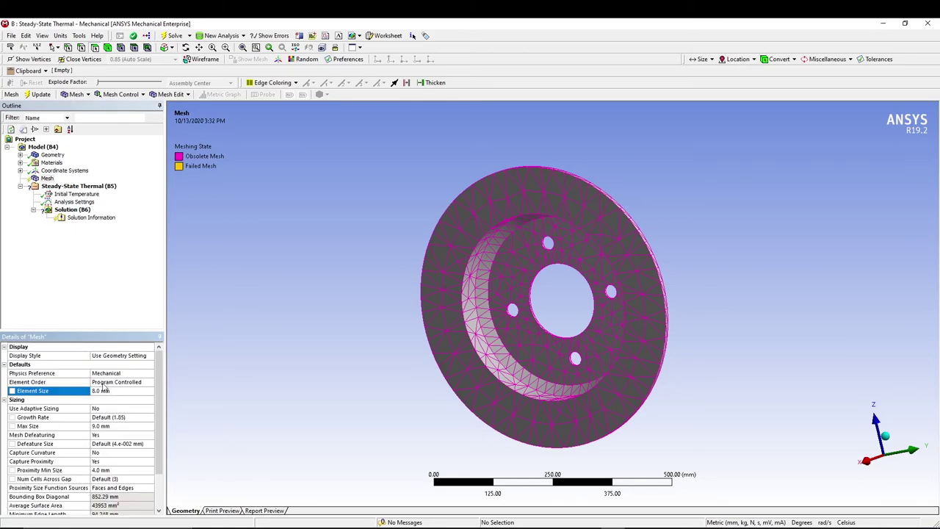
# Generate the rotor's mesh with the refined sizing settings
pyautogui.click(46, 178)
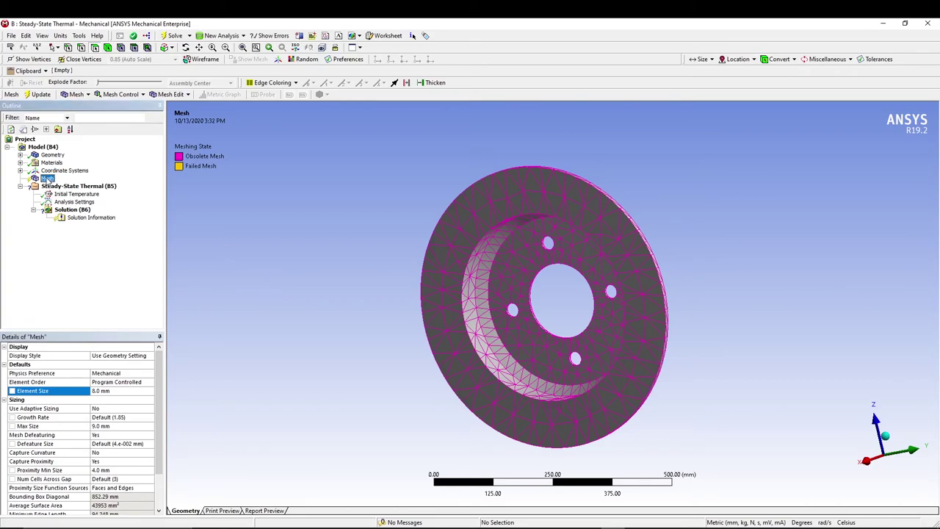
pyautogui.rightClick(47, 178)
pyautogui.click(77, 212)
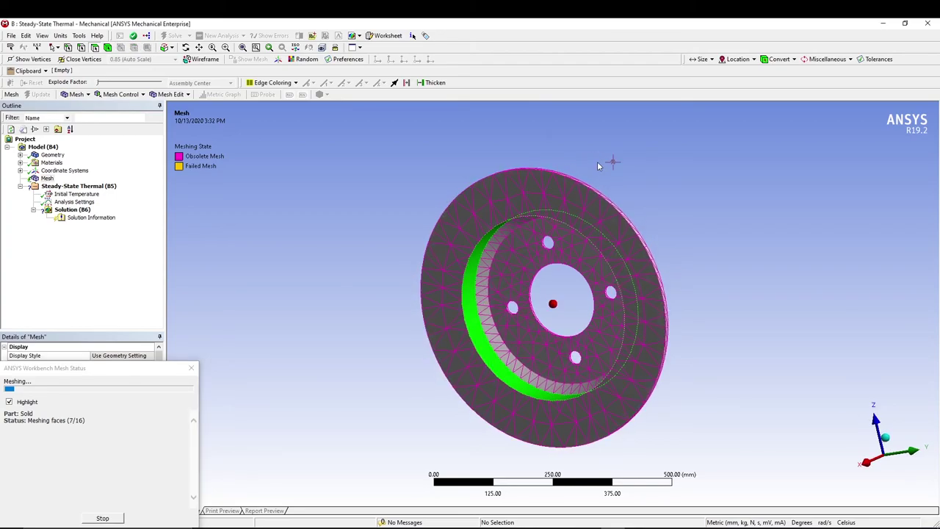
pyautogui.moveTo(593, 154); pyautogui.dragTo(594, 144, button='middle')
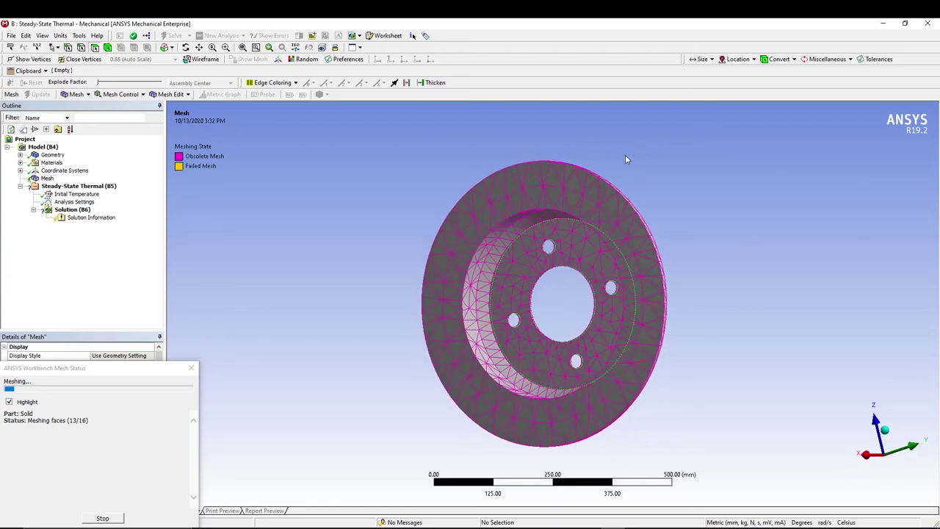
pyautogui.moveTo(626, 159); pyautogui.dragTo(351, 290, button='middle')
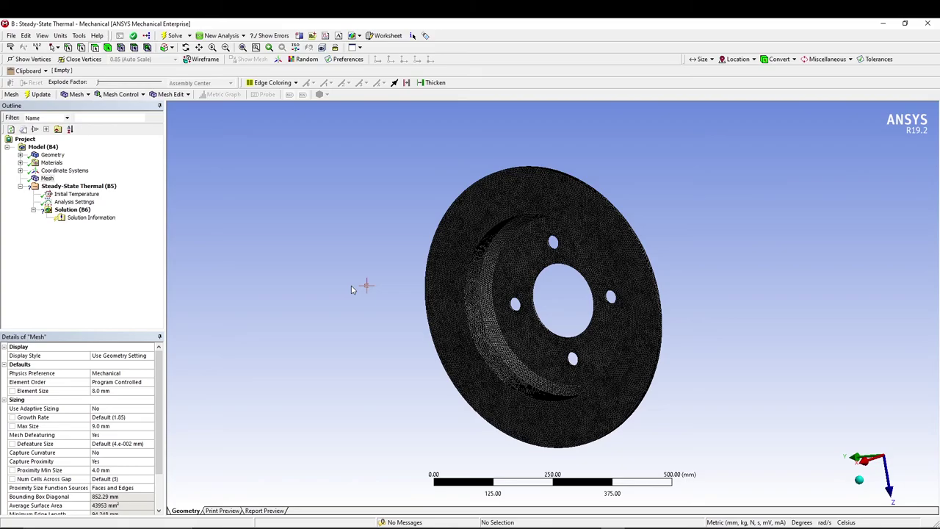
# Examine the refined mesh closely around the rotor's bolt holes, angled wall, centre bore and outer rim
pyautogui.moveTo(712, 191); pyautogui.dragTo(463, 288, button='middle')
pyautogui.scroll(5, 487, 287)
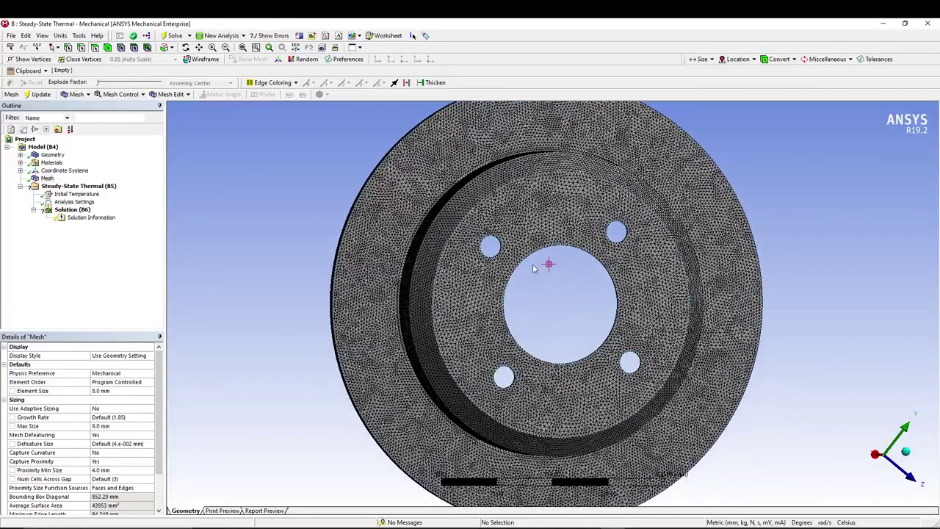
pyautogui.moveTo(534, 269); pyautogui.dragTo(554, 266, button='middle')
pyautogui.scroll(5, 592, 291)
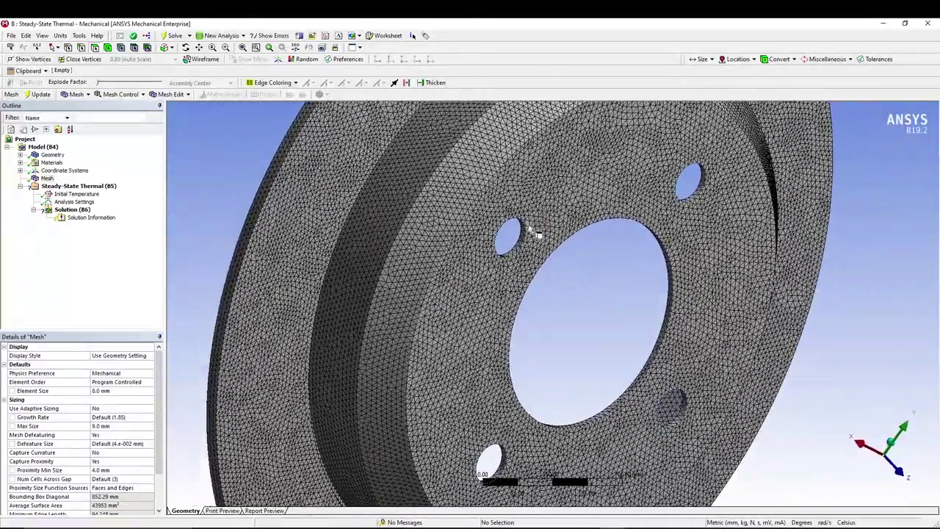
pyautogui.moveTo(511, 244); pyautogui.dragTo(498, 249, button='middle')
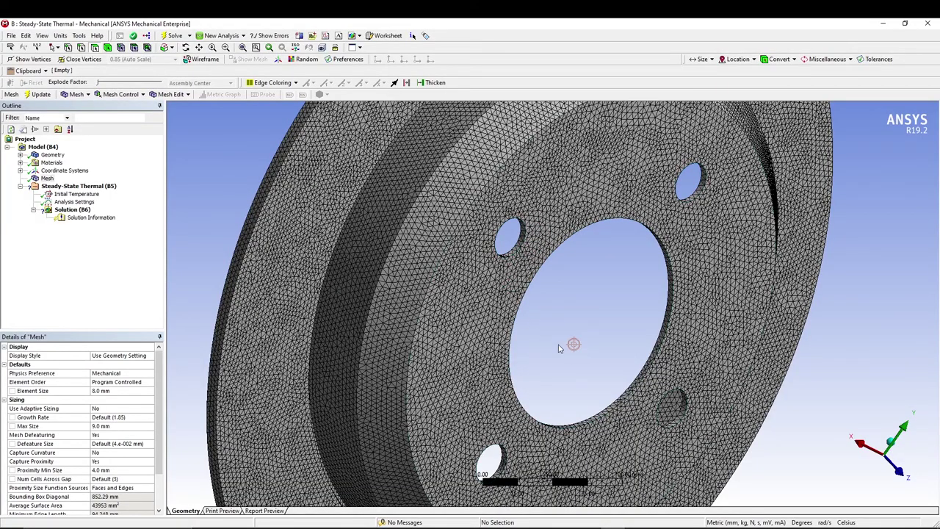
pyautogui.moveTo(558, 349); pyautogui.dragTo(722, 301, button='middle')
pyautogui.scroll(-2, 722, 301)
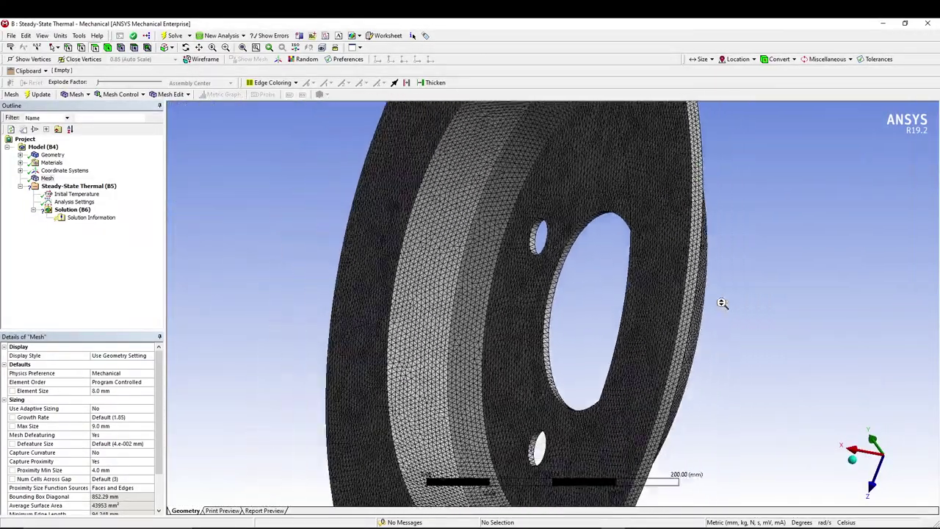
pyautogui.scroll(-1, 722, 303)
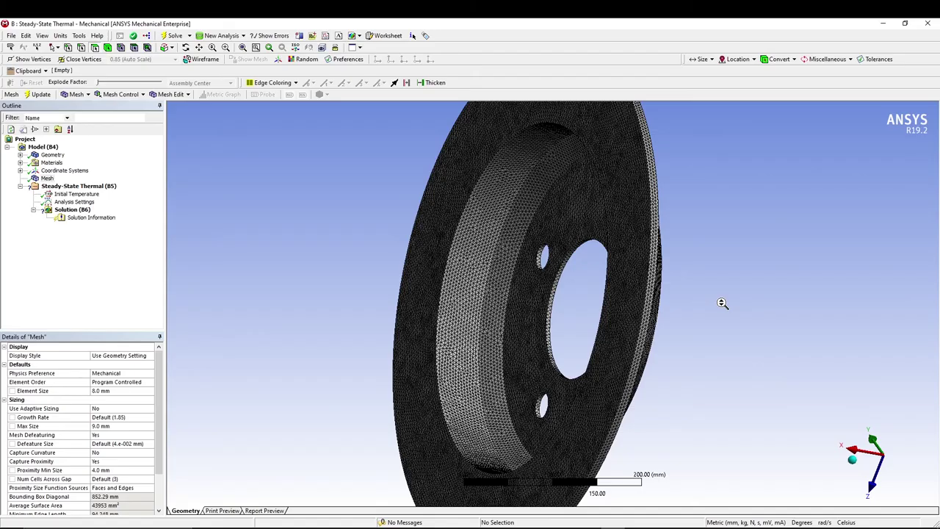
# Examine the refined mesh on the rotor's front, around the bolt holes, centre bore and inner wall
pyautogui.moveTo(411, 195); pyautogui.dragTo(458, 231, button='middle')
pyautogui.scroll(-3, 459, 230)
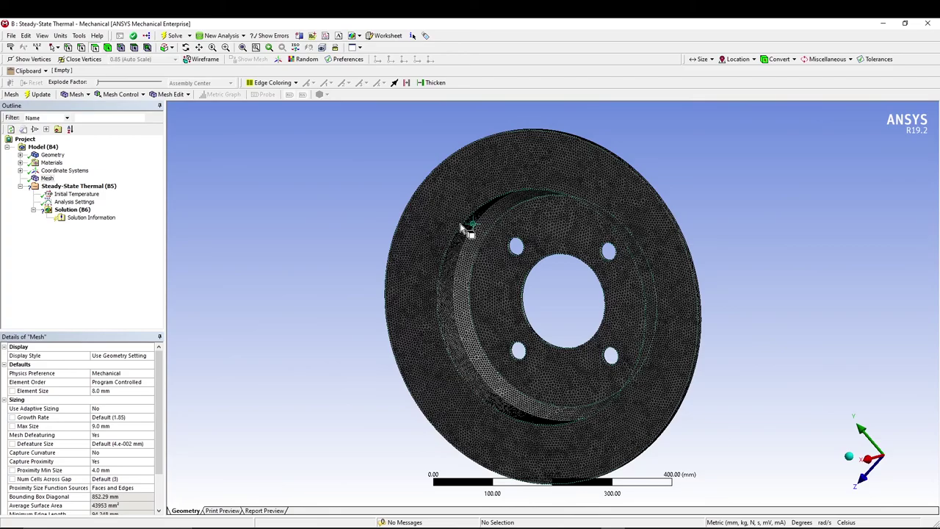
pyautogui.moveTo(678, 170)
pyautogui.mouseDown(button='middle')
pyautogui.moveTo(665, 183)
pyautogui.moveTo(677, 164)
pyautogui.mouseUp(button='middle')
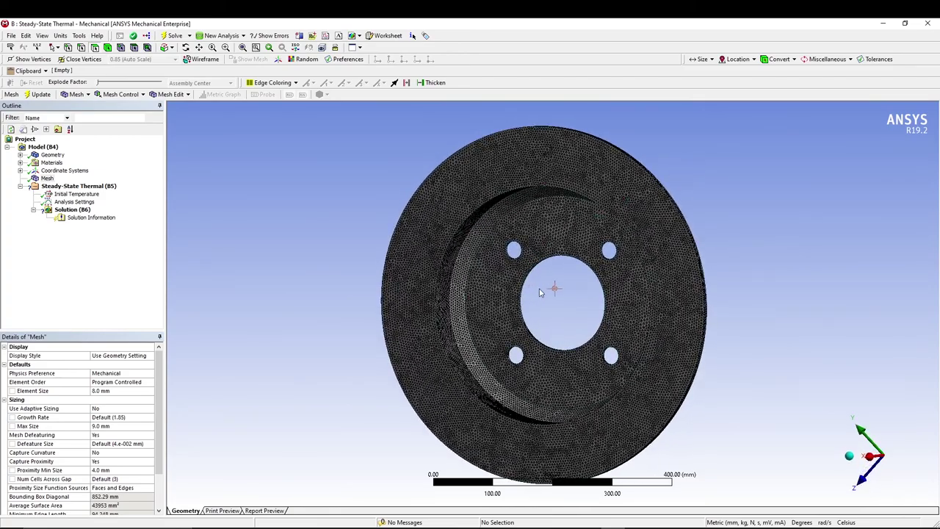
pyautogui.scroll(-1, 541, 296)
pyautogui.scroll(2, 568, 302)
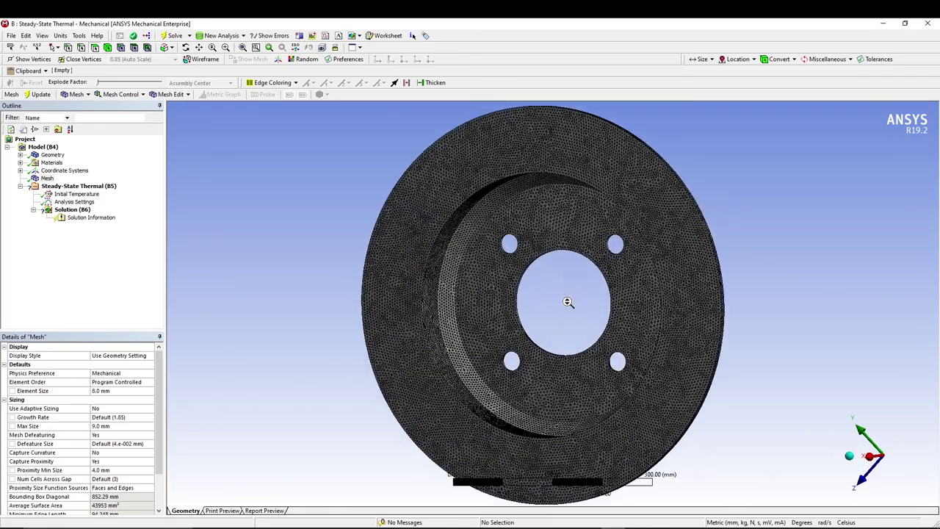
pyautogui.scroll(3, 568, 302)
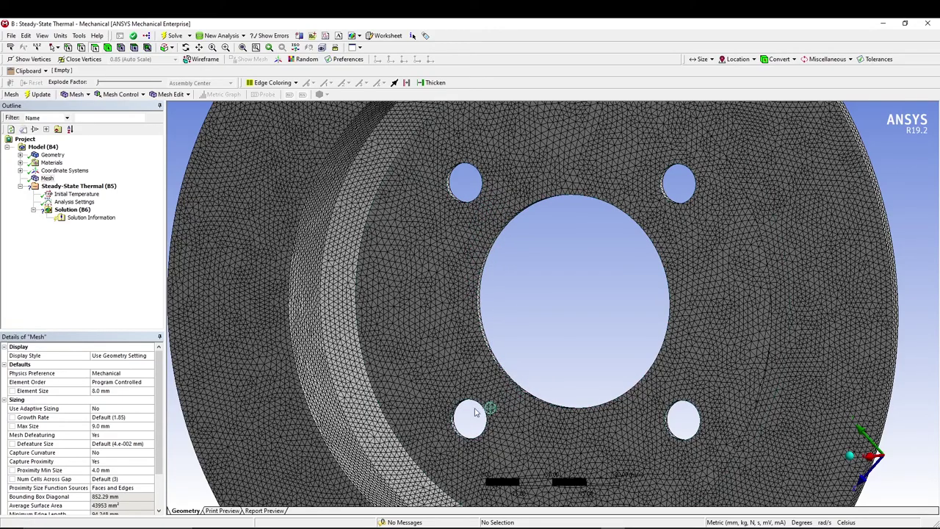
pyautogui.scroll(2, 529, 329)
pyautogui.scroll(-2, 529, 329)
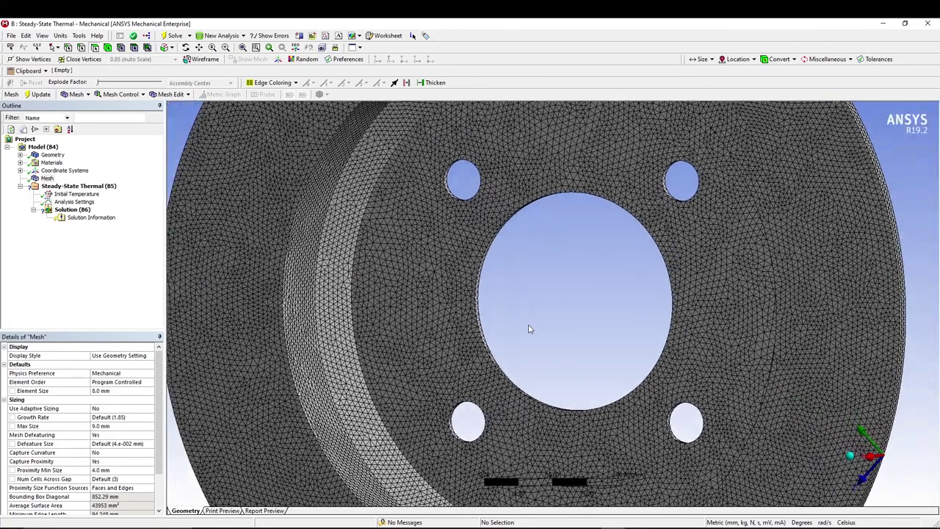
pyautogui.scroll(-3, 529, 329)
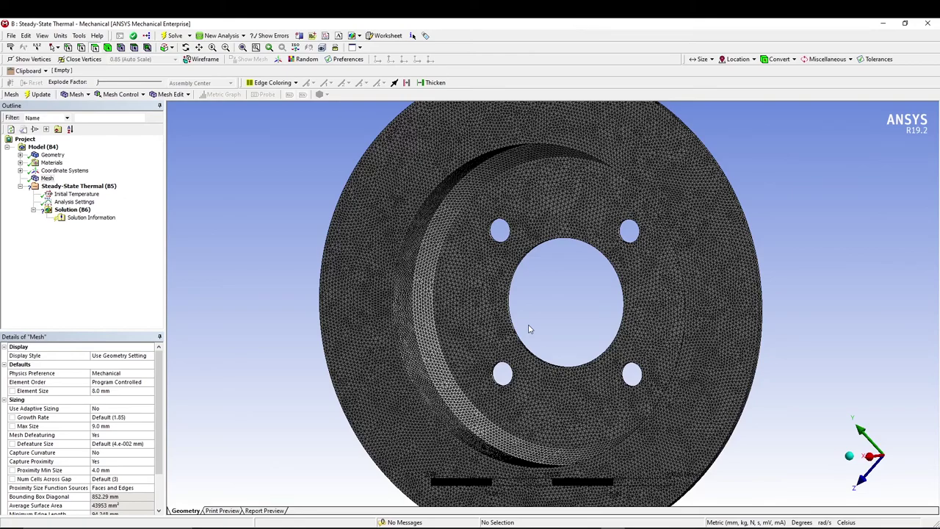
pyautogui.moveTo(553, 303); pyautogui.dragTo(576, 262, button='middle')
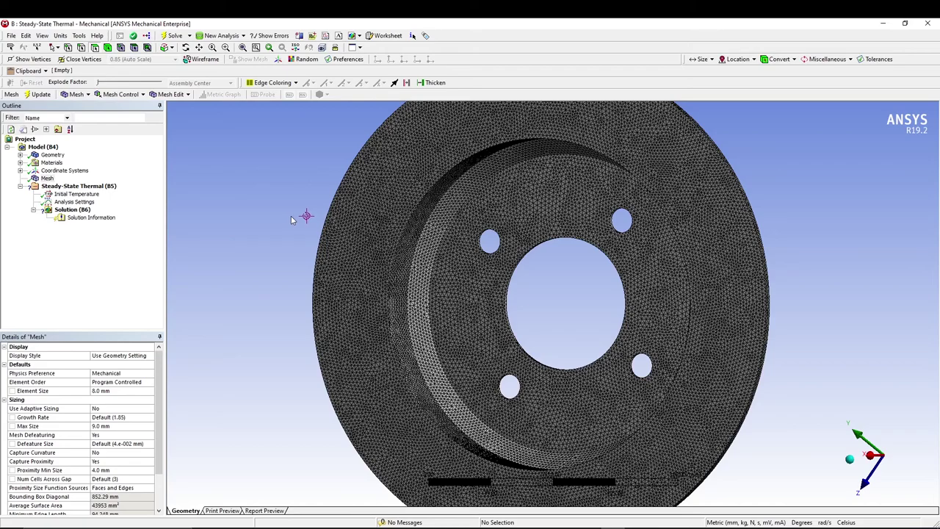
# Add a temperature load to the steady-state thermal analysis, scoped to the rotor's flat outer ring face
pyautogui.click(93, 187)
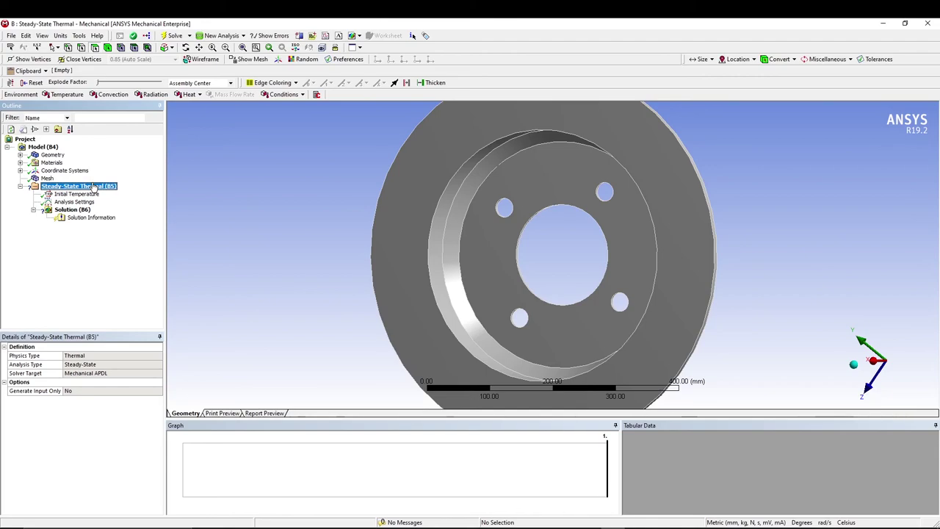
pyautogui.click(65, 94)
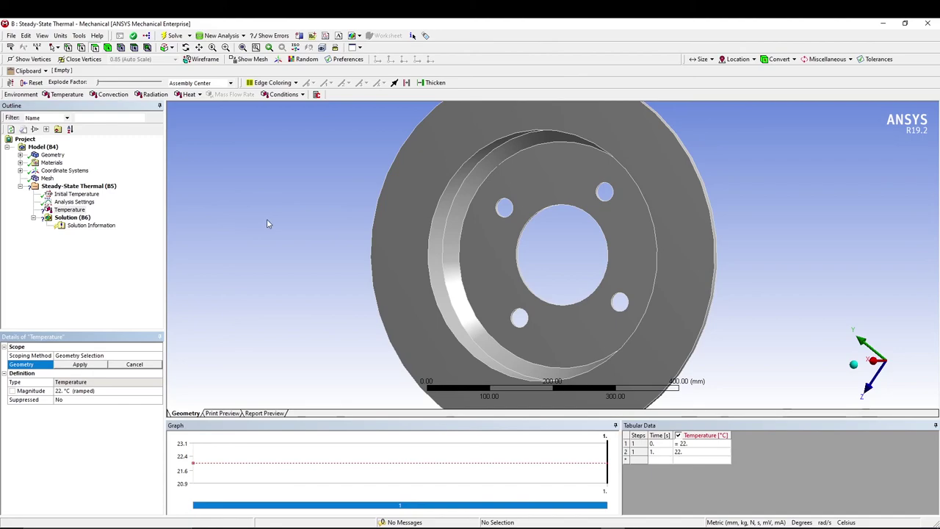
pyautogui.scroll(-3, 282, 237)
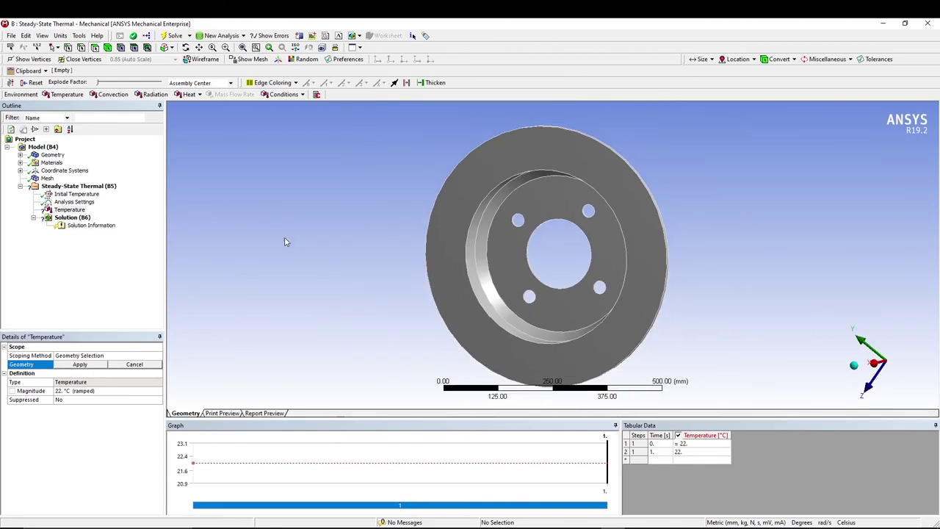
pyautogui.click(461, 237)
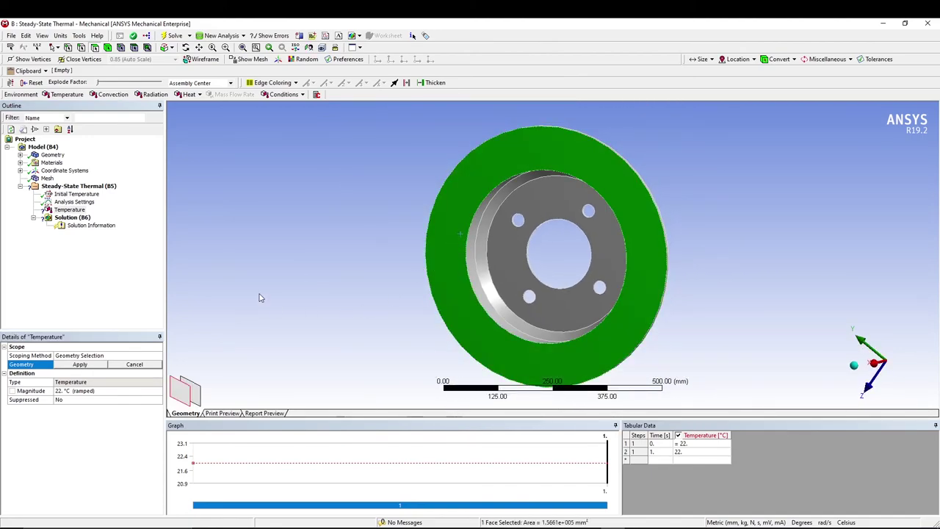
pyautogui.click(80, 365)
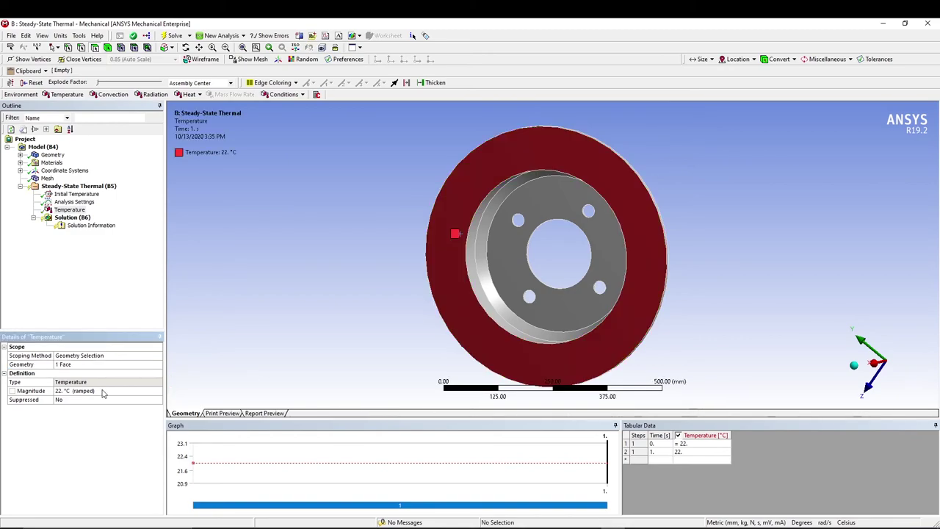
# Set the temperature load's magnitude to 80 °C
pyautogui.click(103, 391)
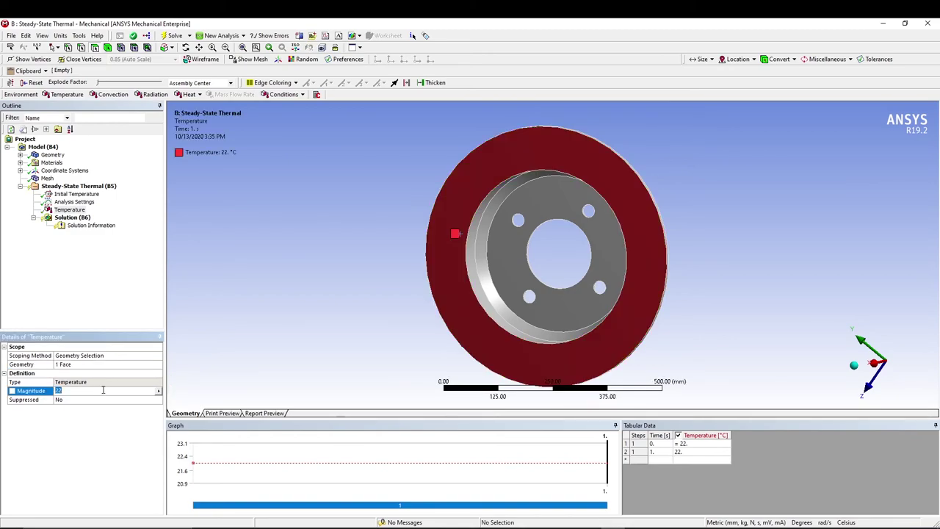
pyautogui.write('80')
pyautogui.press('Return')
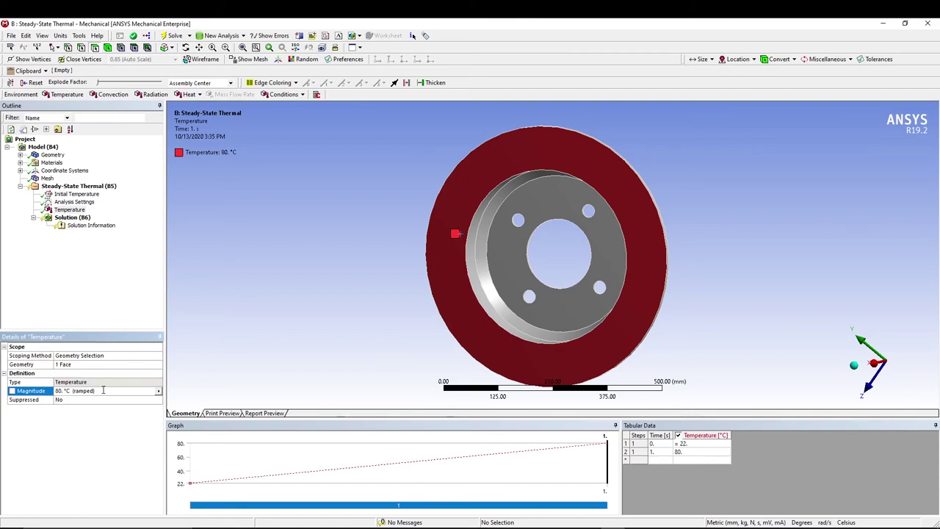
pyautogui.click(98, 289)
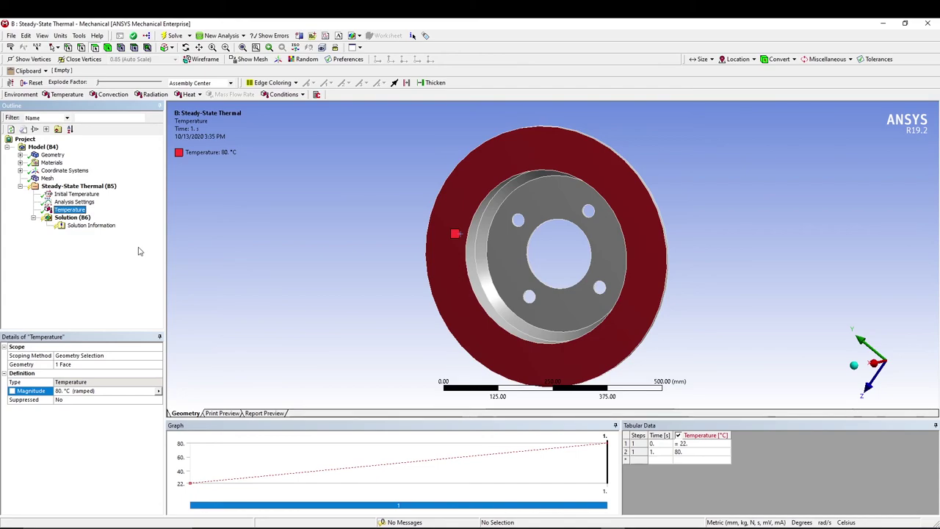
# Add a convection load scoped to three faces: the flat hub face, the inner cylindrical wall and the angled wall between them
pyautogui.click(114, 98)
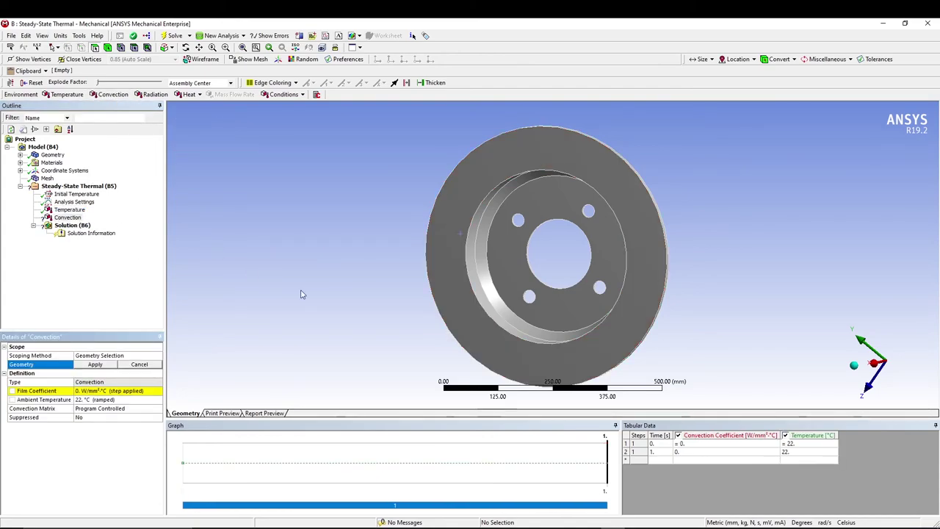
pyautogui.click(503, 261)
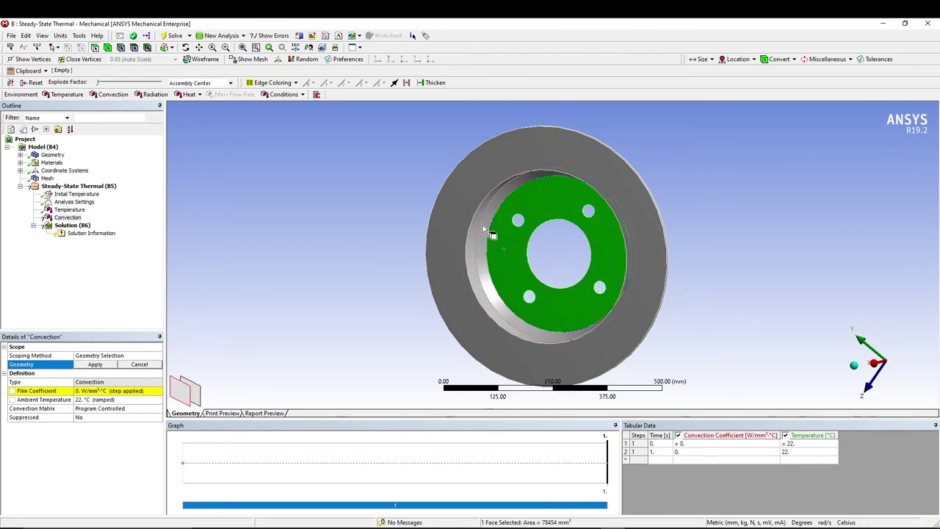
pyautogui.click(485, 235)
pyautogui.click(487, 269)
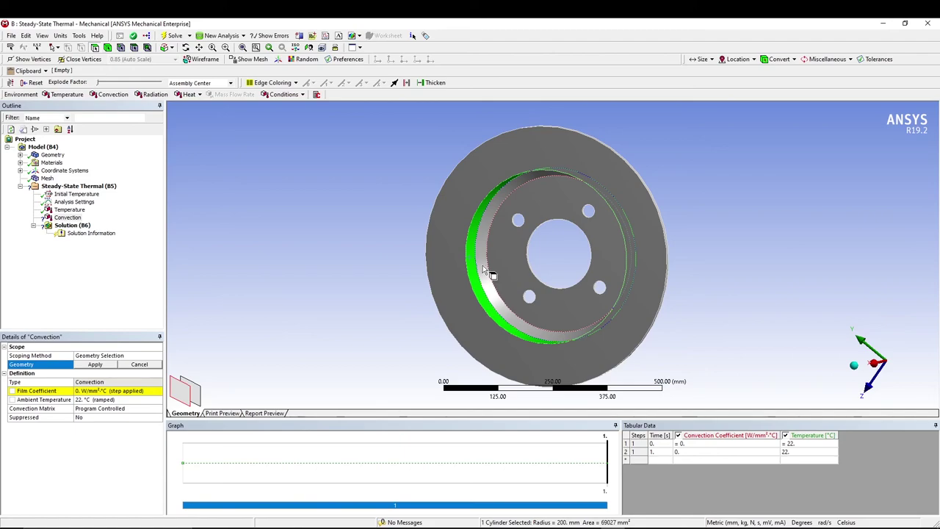
pyautogui.keyDown('ctrl'); pyautogui.click(492, 272); pyautogui.keyUp('ctrl')
pyautogui.keyDown('ctrl'); pyautogui.click(503, 266); pyautogui.keyUp('ctrl')
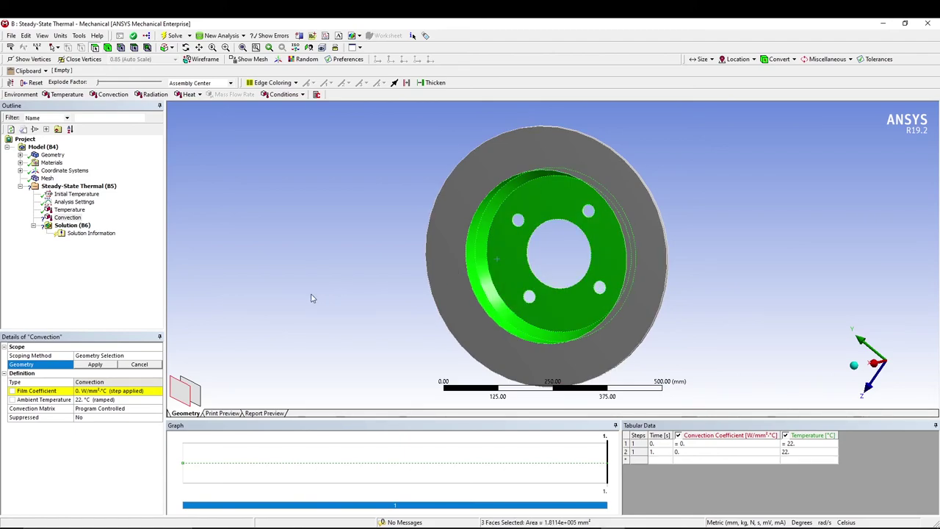
pyautogui.click(110, 365)
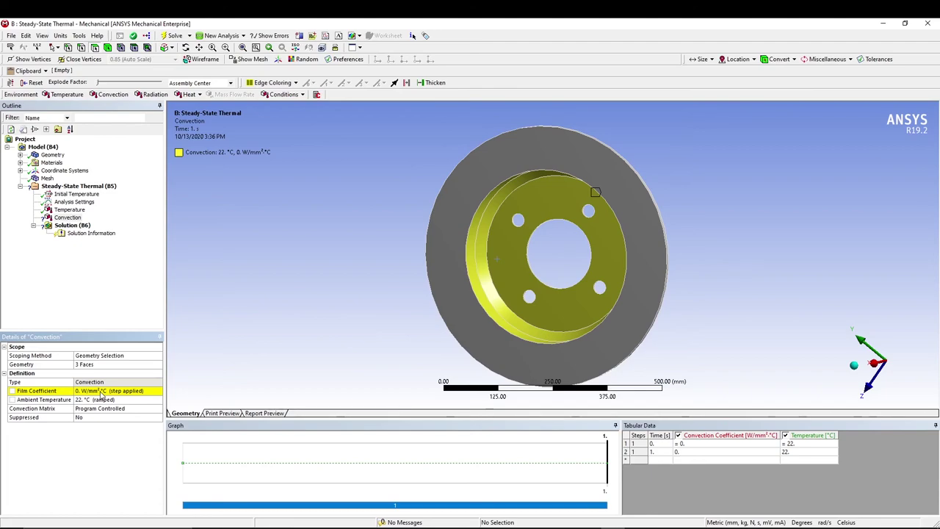
# Import the temperature-dependent Stagnant Air - Horizontal Cyl sample data as the convection's film coefficient
pyautogui.click(153, 391)
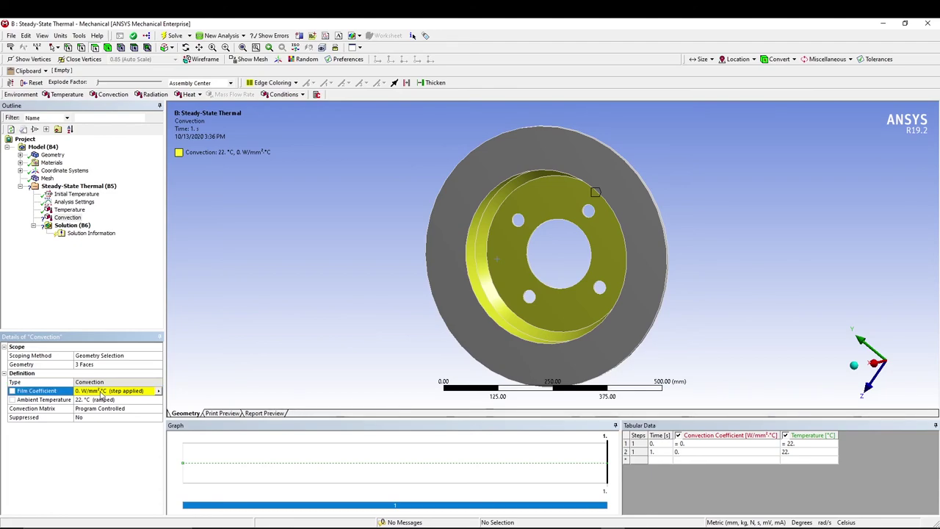
pyautogui.click(157, 391)
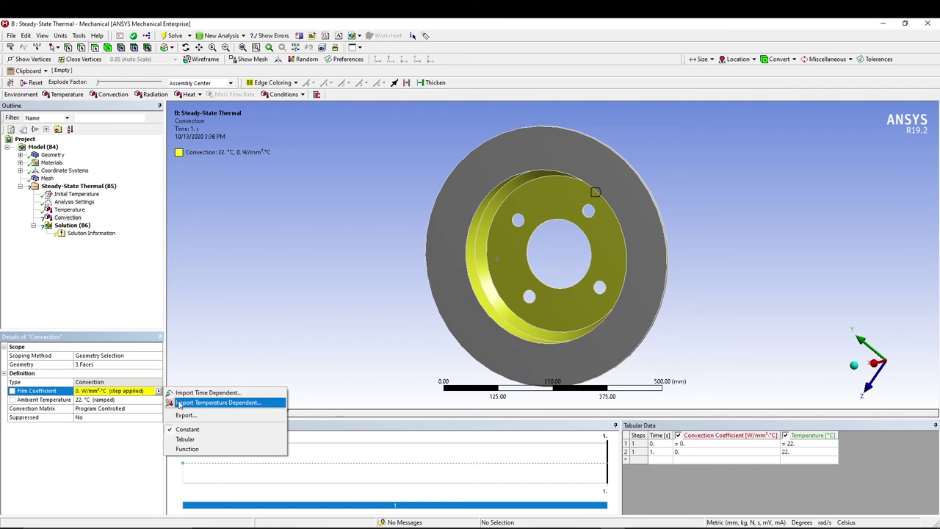
pyautogui.click(179, 403)
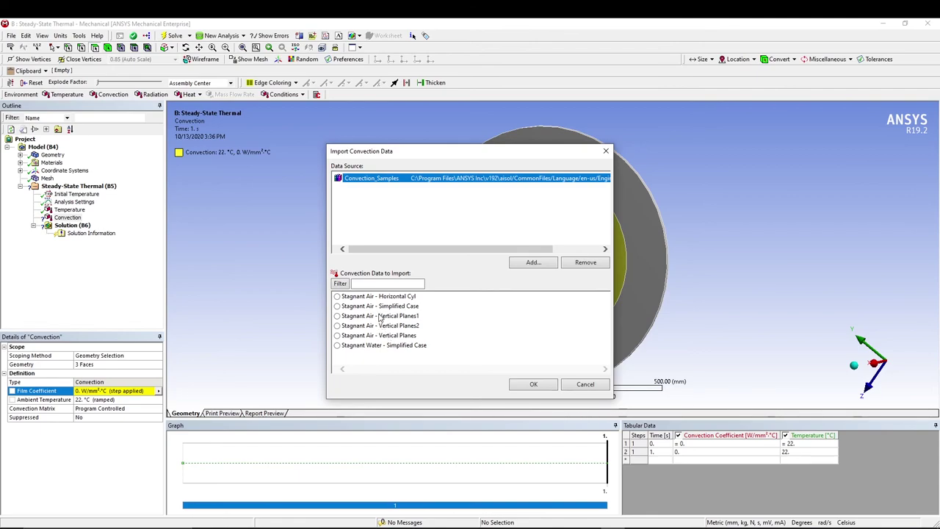
pyautogui.click(391, 297)
pyautogui.click(531, 384)
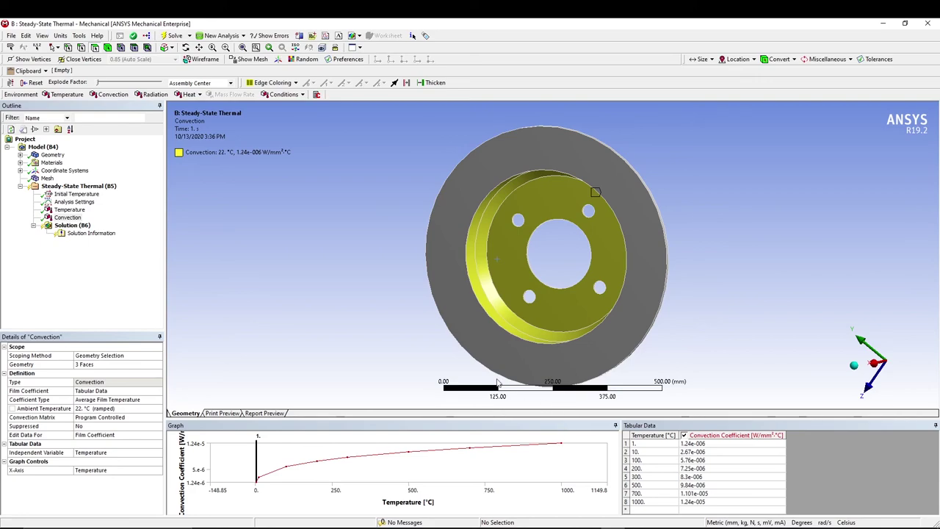
# Insert a thermal temperature result for all bodies under the solution
pyautogui.click(72, 225)
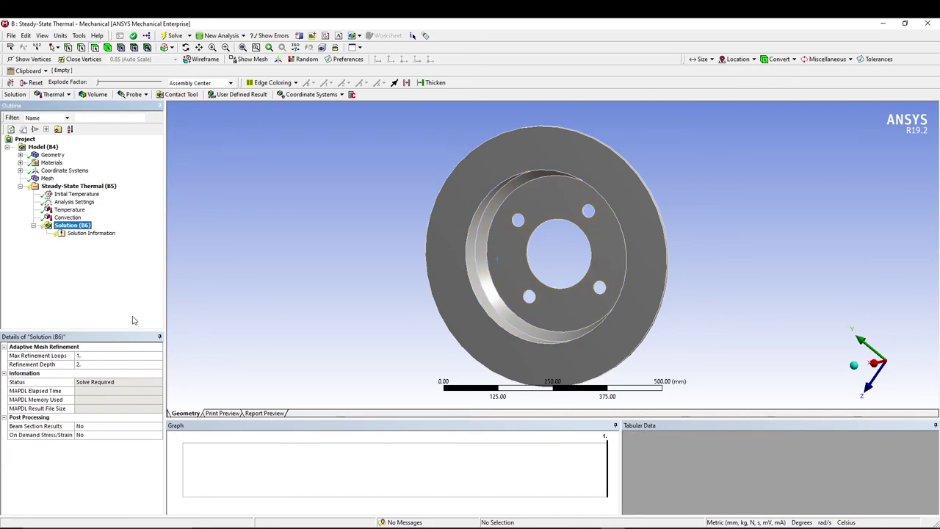
pyautogui.rightClick(79, 227)
pyautogui.moveTo(175, 231)
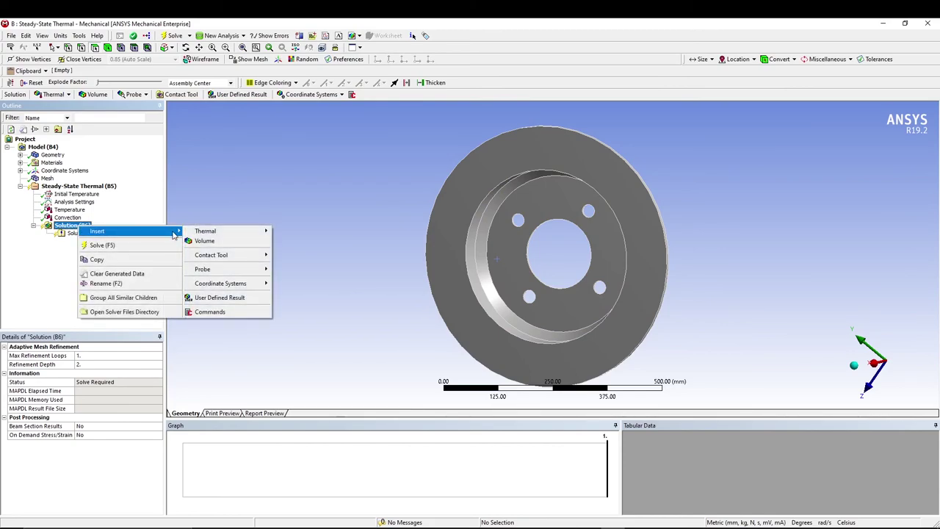
pyautogui.moveTo(206, 232)
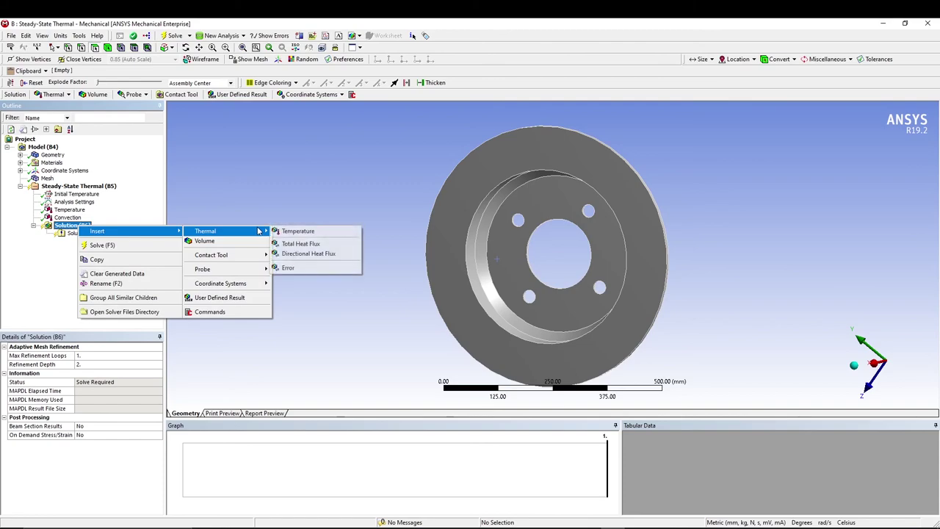
pyautogui.click(307, 232)
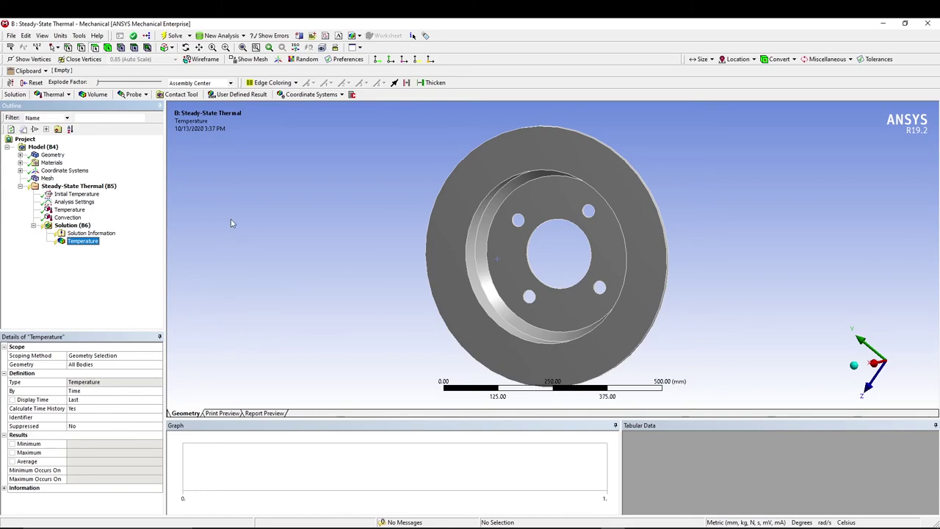
# Switch to body selection and select the whole rotor body
pyautogui.click(108, 47)
pyautogui.click(619, 186)
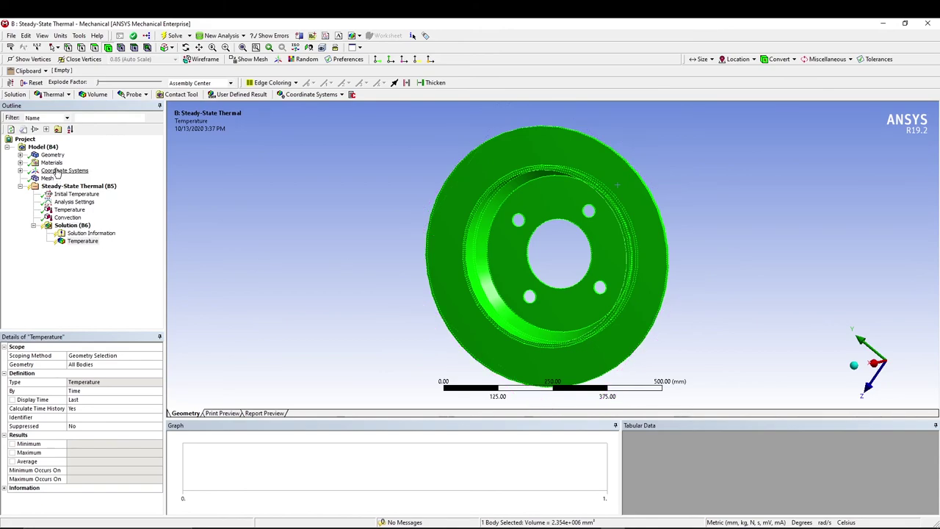
pyautogui.click(97, 279)
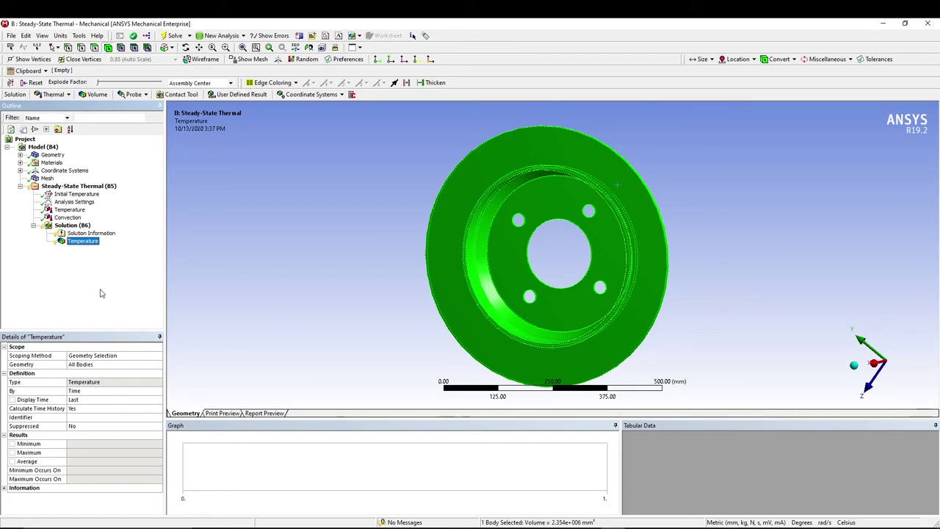
# Inspect the selected rotor body from the front, the side and oblique angles
pyautogui.moveTo(580, 213); pyautogui.dragTo(661, 208, button='middle')
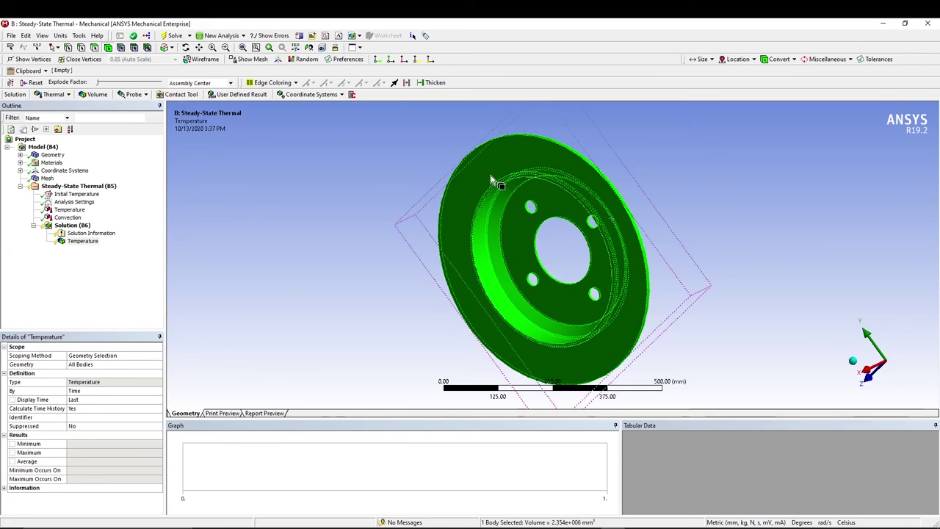
pyautogui.moveTo(349, 254); pyautogui.dragTo(445, 310, button='middle')
pyautogui.moveTo(550, 254); pyautogui.dragTo(664, 262, button='middle')
pyautogui.moveTo(624, 326); pyautogui.dragTo(546, 374, button='middle')
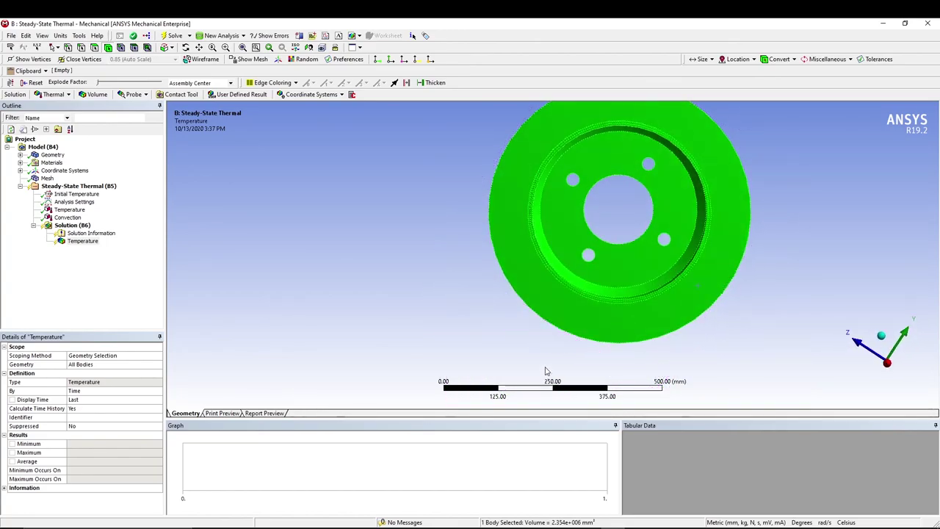
pyautogui.moveTo(409, 245); pyautogui.dragTo(470, 254, button='middle')
pyautogui.scroll(-1, 499, 257)
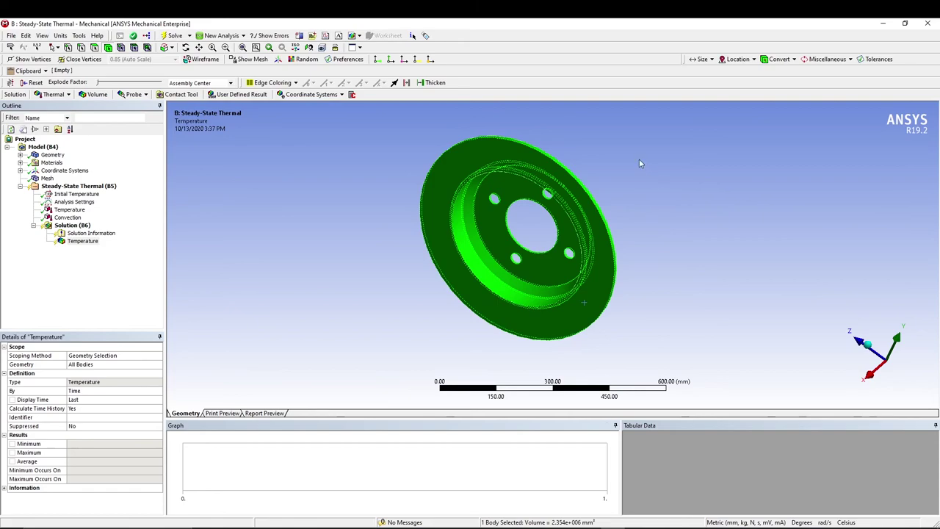
pyautogui.moveTo(486, 266); pyautogui.dragTo(496, 209)
pyautogui.click(492, 183)
pyautogui.click(541, 249)
# Insert a second thermal temperature result under the solution, scoped to the selected rotor body
pyautogui.rightClick(75, 226)
pyautogui.moveTo(140, 235)
pyautogui.moveTo(205, 234)
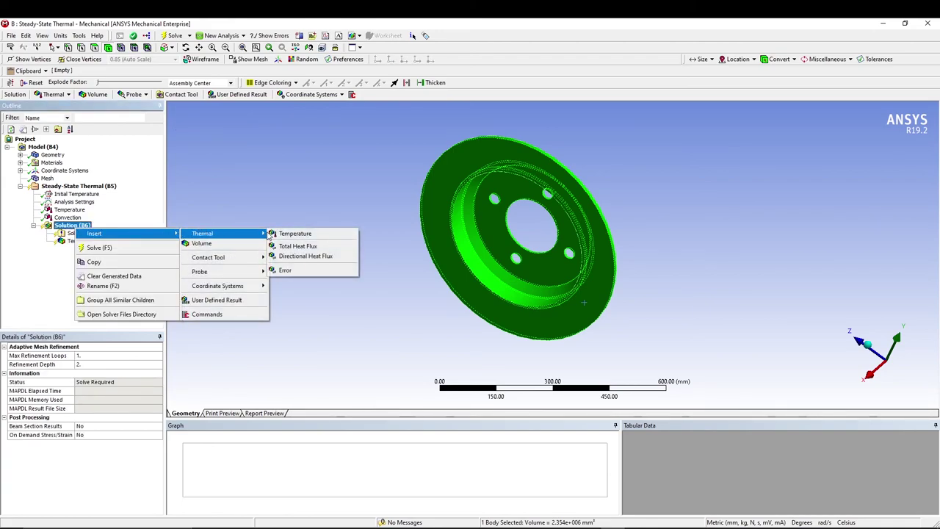
pyautogui.click(290, 234)
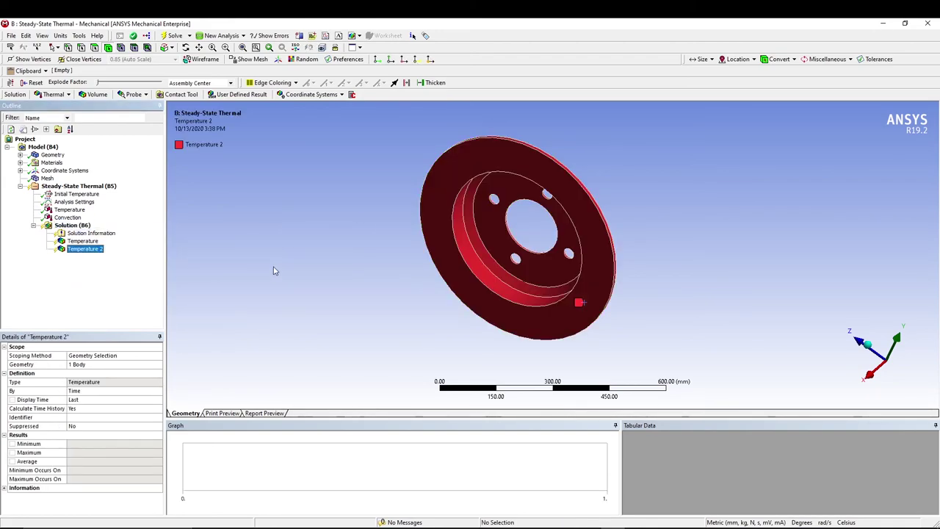
# Rescope the second temperature result from the whole body to the outer cylindrical face of the rotor's hub
pyautogui.moveTo(703, 174); pyautogui.dragTo(610, 214, button='middle')
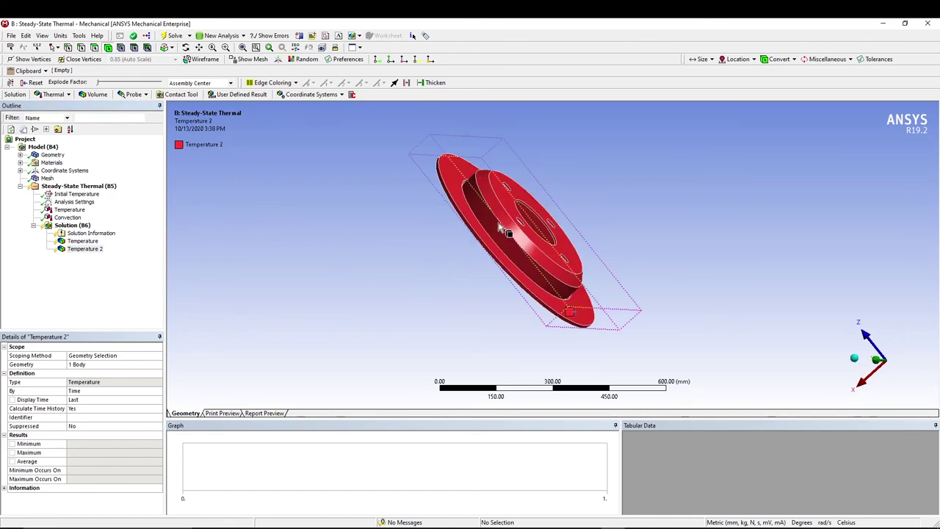
pyautogui.click(95, 47)
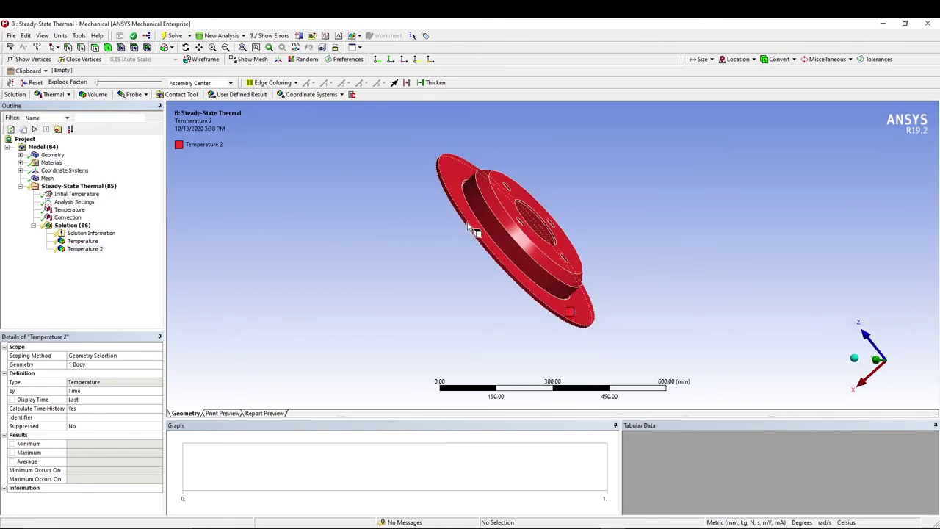
pyautogui.click(481, 224)
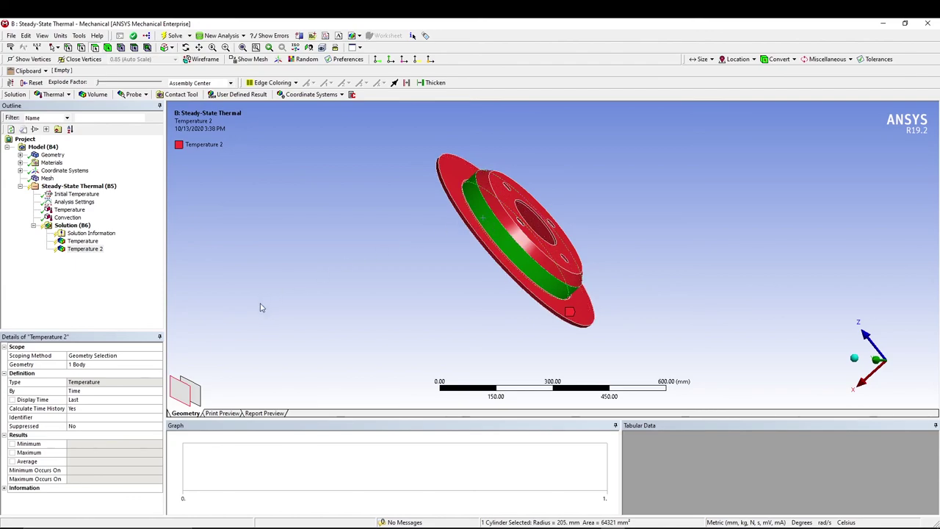
pyautogui.moveTo(430, 259)
pyautogui.mouseDown(button='middle')
pyautogui.moveTo(453, 273)
pyautogui.moveTo(479, 247)
pyautogui.moveTo(514, 253)
pyautogui.moveTo(437, 271)
pyautogui.mouseUp(button='middle')
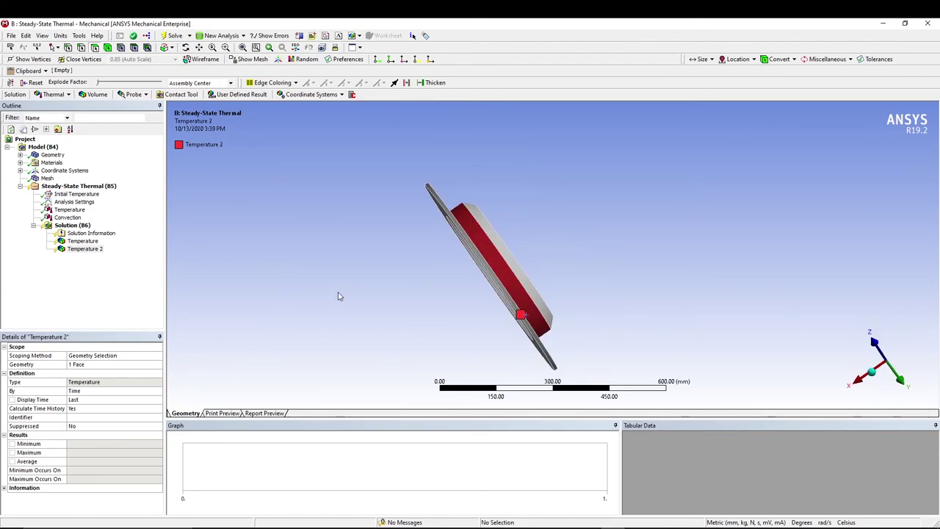
pyautogui.moveTo(340, 296); pyautogui.dragTo(403, 285, button='middle')
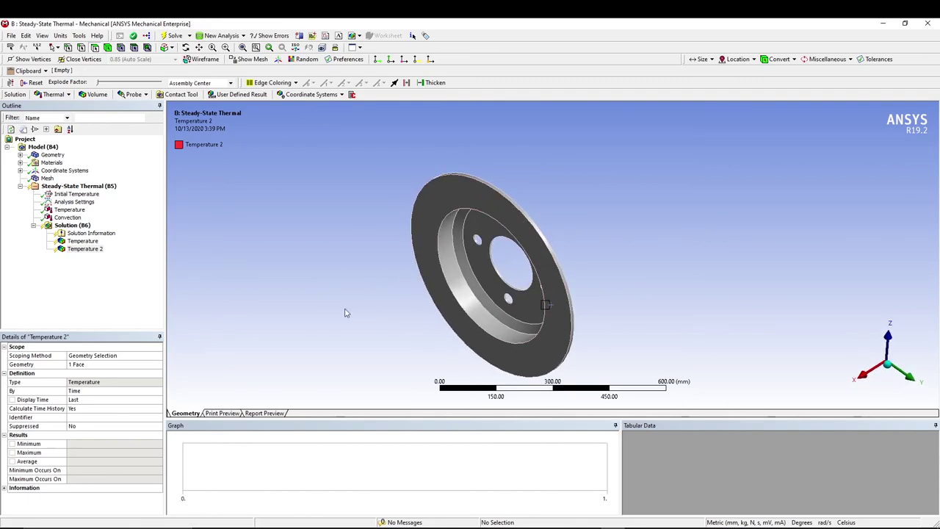
pyautogui.moveTo(358, 247); pyautogui.dragTo(291, 265, button='middle')
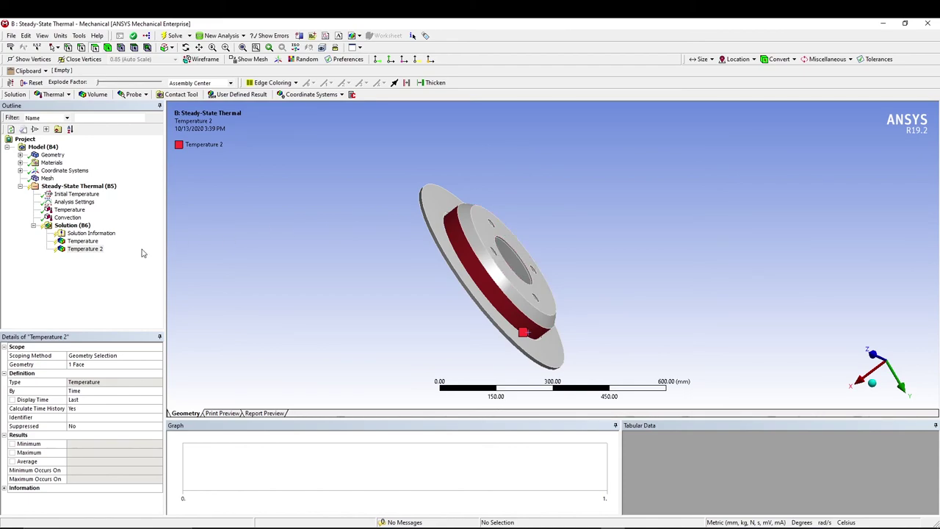
# Solve the steady-state thermal analysis for the inserted temperature results
pyautogui.rightClick(71, 225)
pyautogui.click(94, 245)
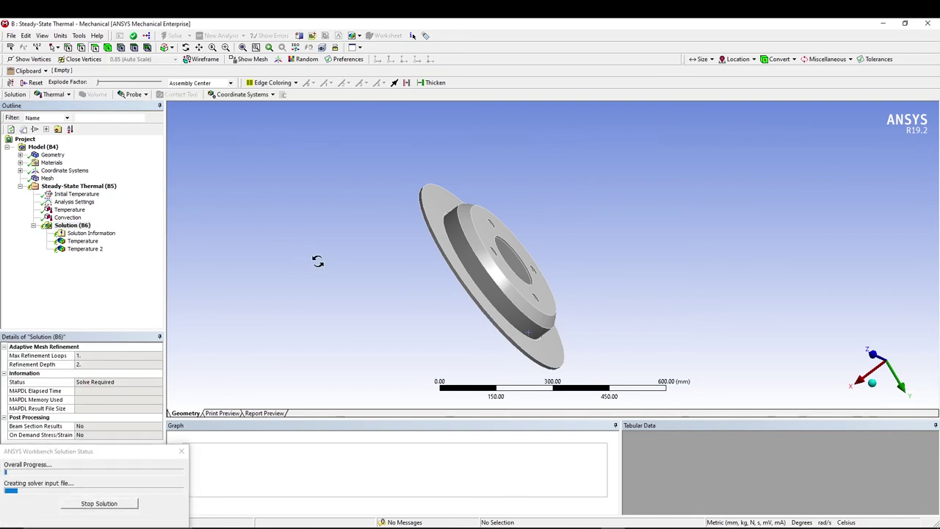
pyautogui.moveTo(316, 260); pyautogui.dragTo(390, 225, button='middle')
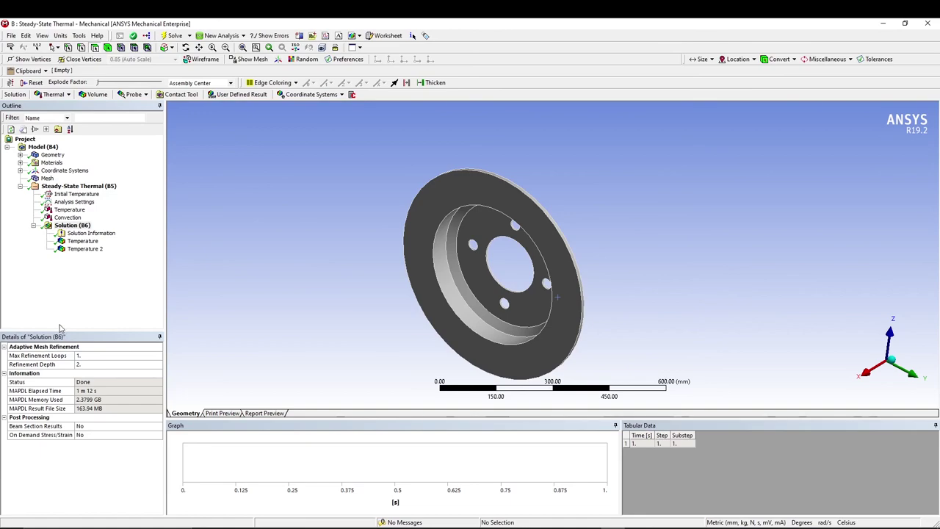
# Examine the solved temperature contours on the whole rotor and on the hub's outer cylindrical face from several angles
pyautogui.click(102, 241)
pyautogui.moveTo(360, 321)
pyautogui.mouseDown(button='middle')
pyautogui.moveTo(348, 274)
pyautogui.moveTo(325, 249)
pyautogui.moveTo(360, 316)
pyautogui.mouseUp(button='middle')
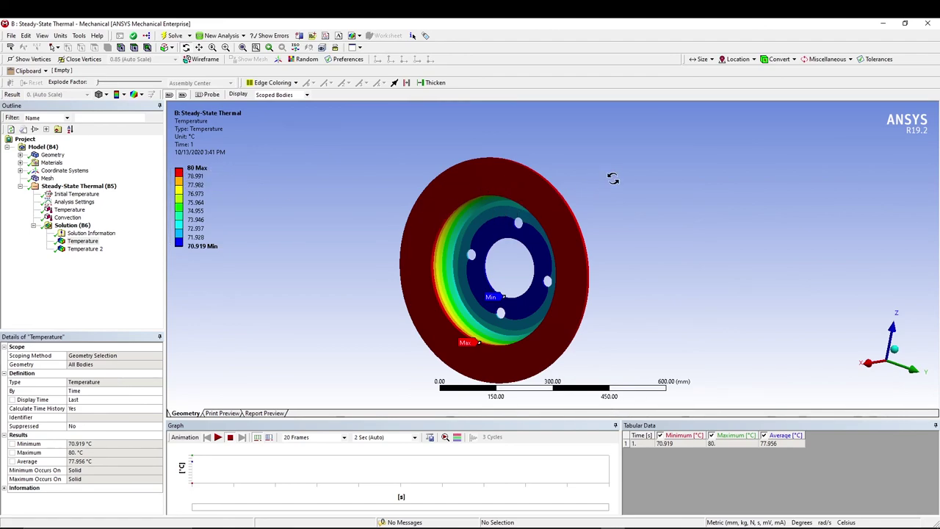
pyautogui.moveTo(502, 268); pyautogui.dragTo(240, 270, button='middle')
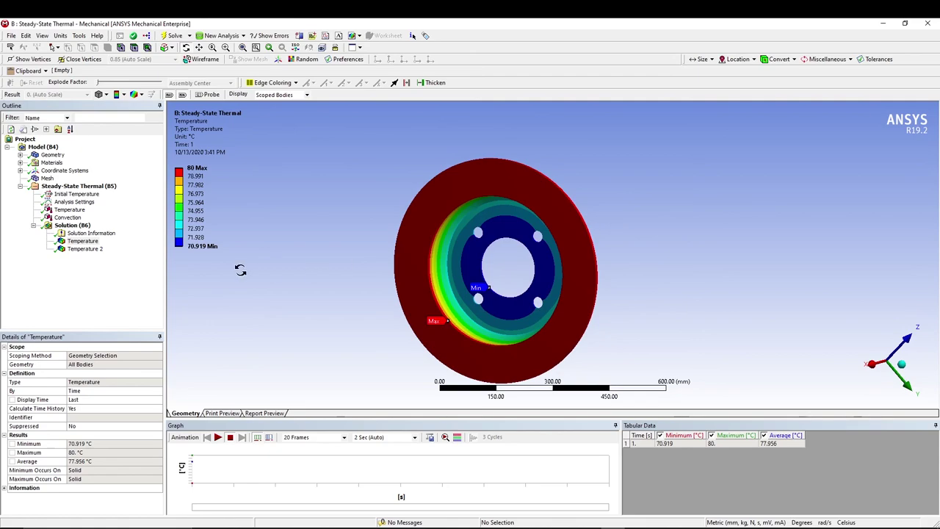
pyautogui.click(95, 249)
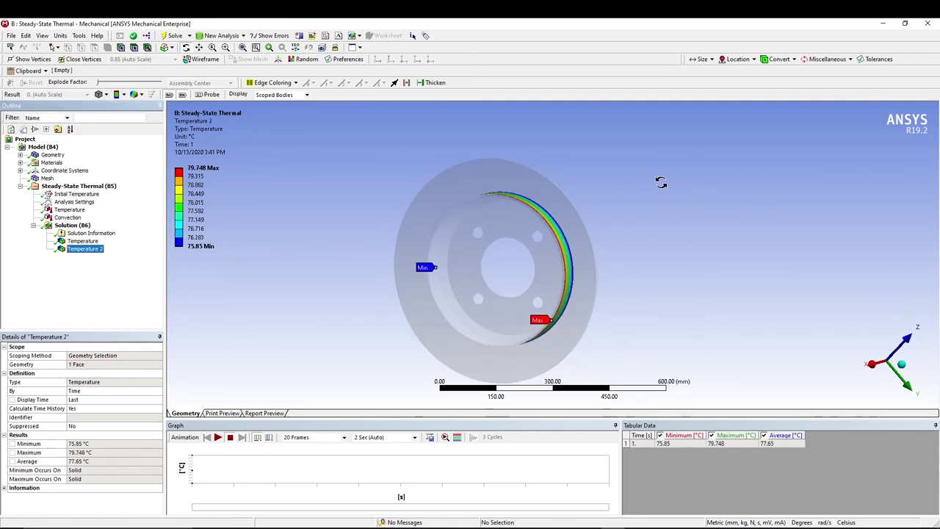
pyautogui.moveTo(663, 180); pyautogui.dragTo(525, 243, button='middle')
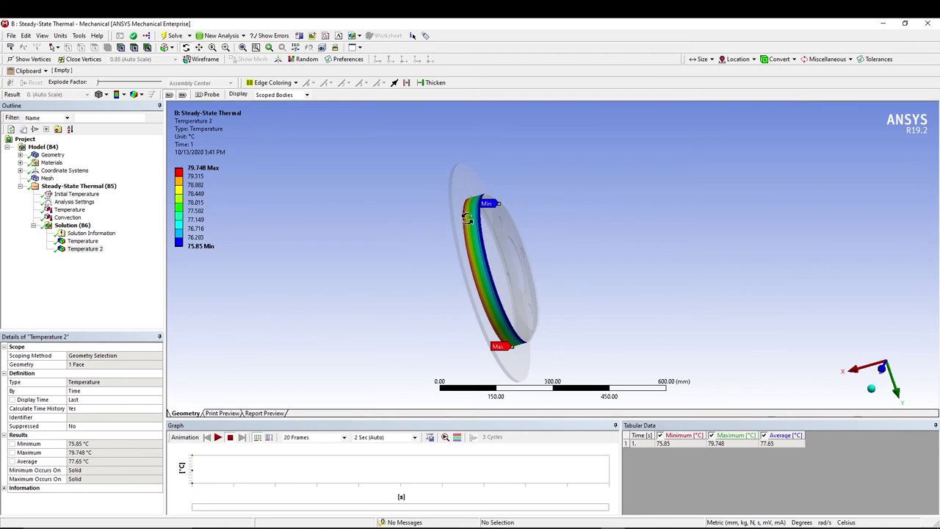
pyautogui.moveTo(453, 254); pyautogui.dragTo(477, 262, button='middle')
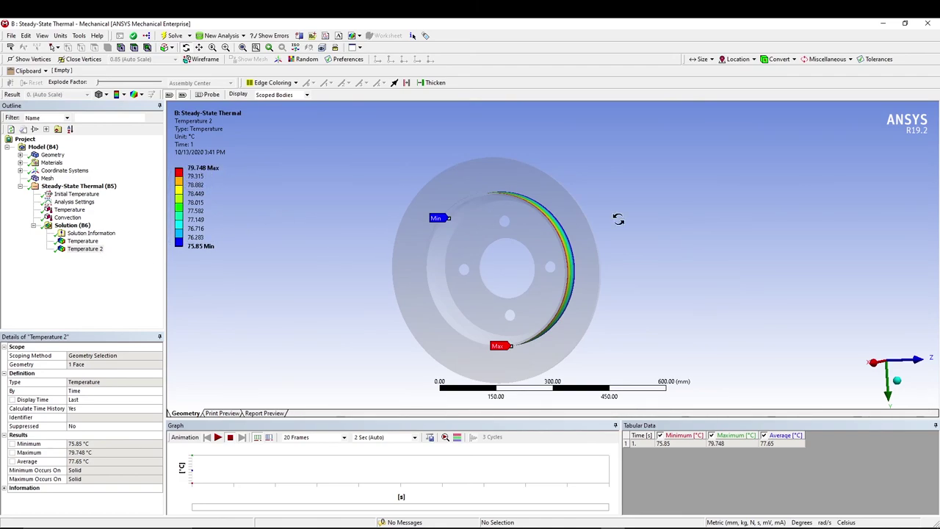
# Compare the whole-rotor temperature legend and contours again with the temperature result on the single hub face
pyautogui.click(81, 241)
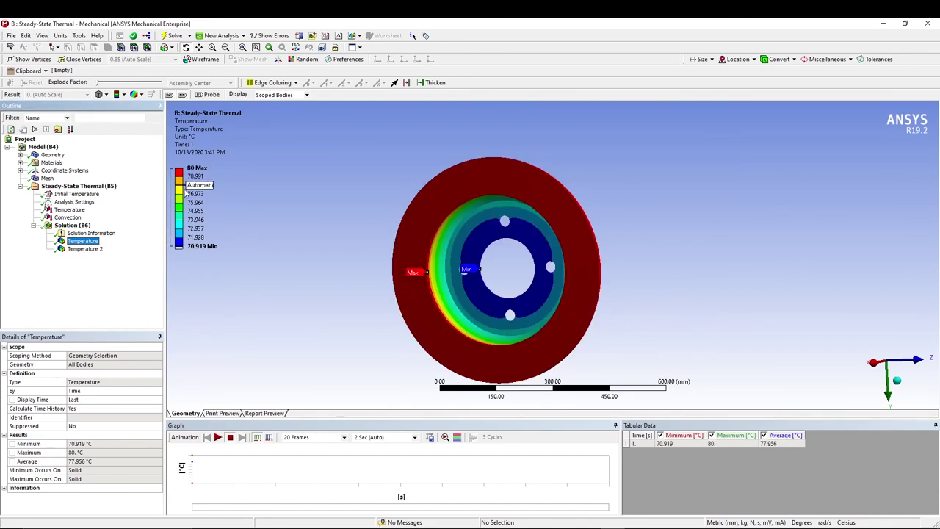
pyautogui.keyDown('ctrl'); pyautogui.moveTo(271, 370); pyautogui.dragTo(304, 318, button='middle'); pyautogui.keyUp('ctrl')
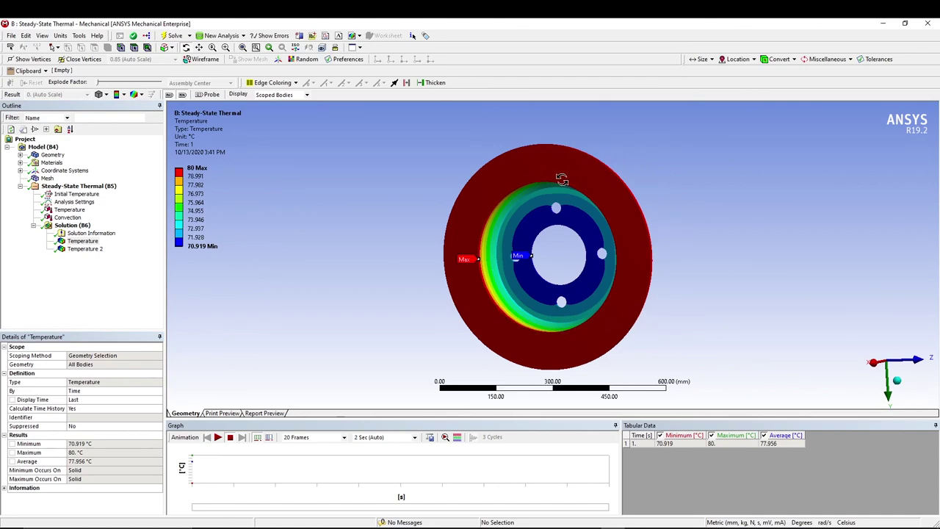
pyautogui.moveTo(647, 190); pyautogui.dragTo(639, 168)
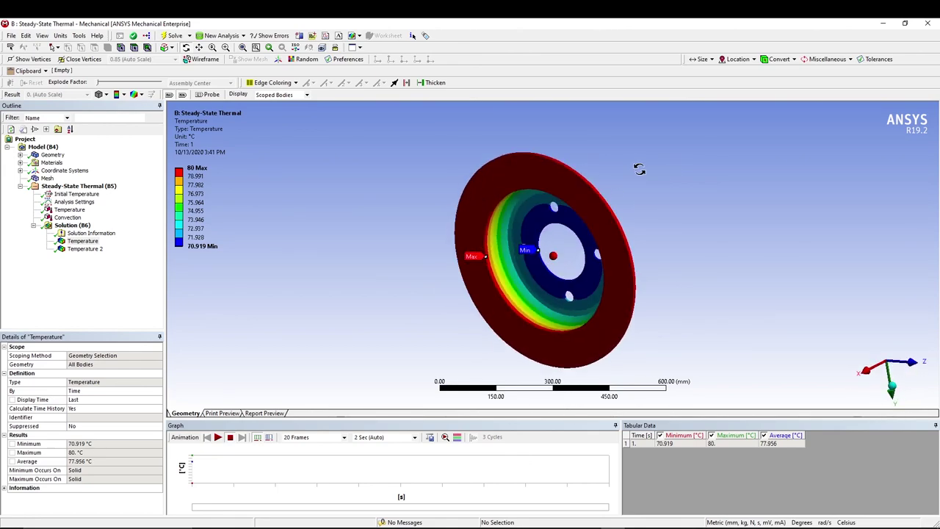
pyautogui.doubleClick(93, 249)
pyautogui.click(325, 311)
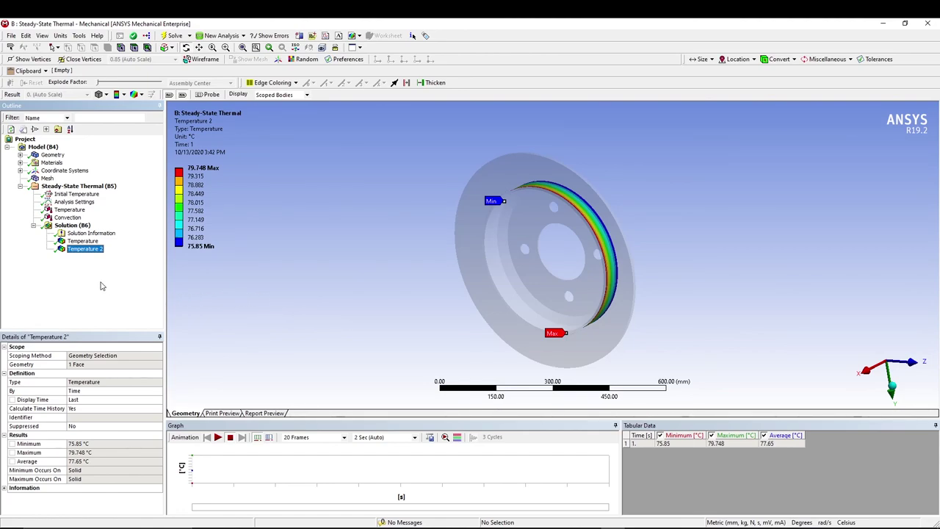
pyautogui.moveTo(317, 303)
pyautogui.mouseDown()
pyautogui.moveTo(350, 300)
pyautogui.moveTo(338, 311)
pyautogui.moveTo(319, 294)
pyautogui.moveTo(328, 294)
pyautogui.mouseUp()
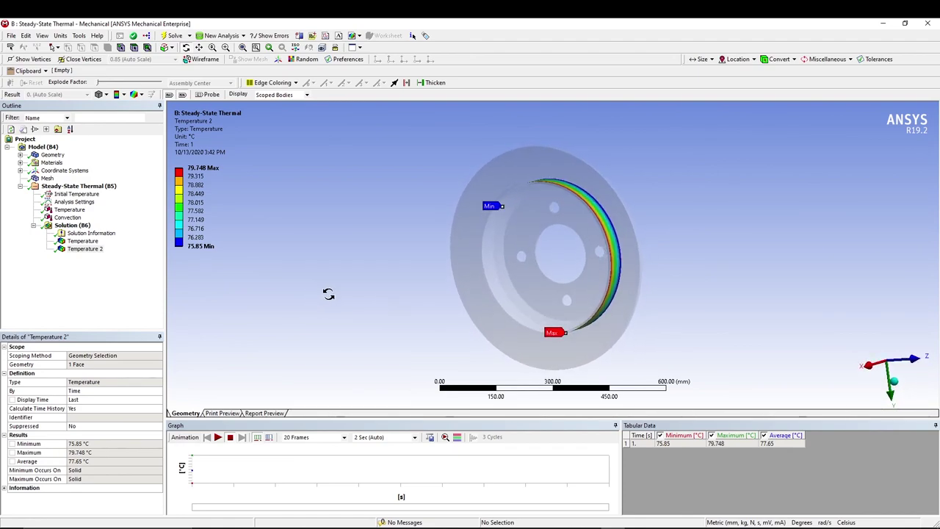
# Insert a total heat flux result under the solution and scope it to the rotor body
pyautogui.click(77, 226)
pyautogui.rightClick(89, 228)
pyautogui.moveTo(160, 229)
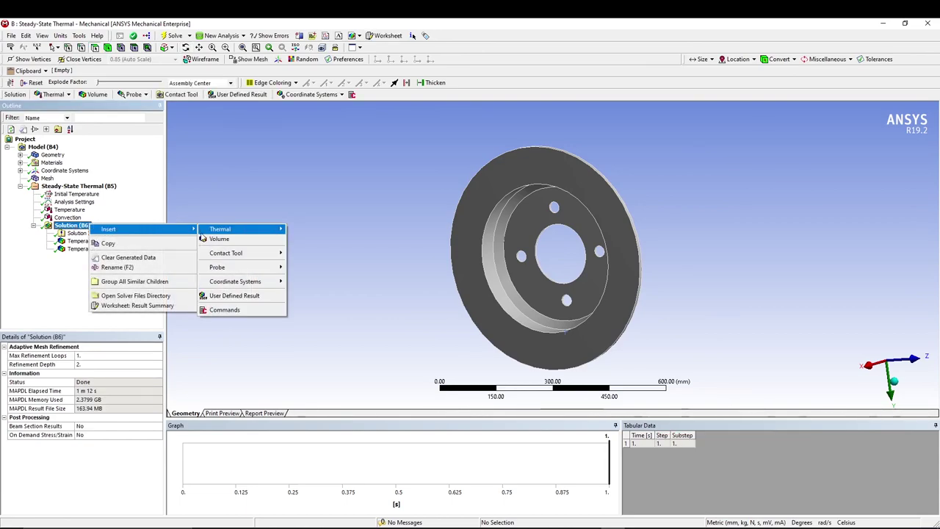
pyautogui.moveTo(218, 231)
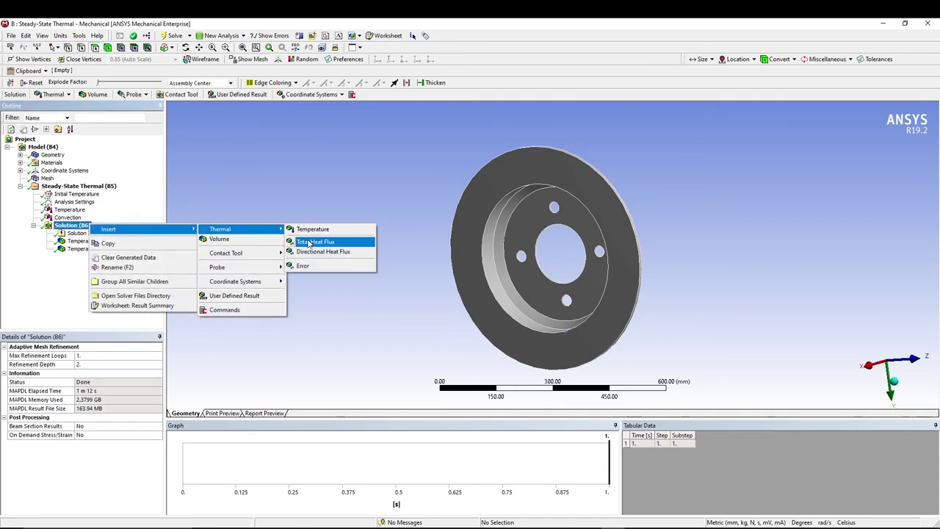
pyautogui.click(309, 243)
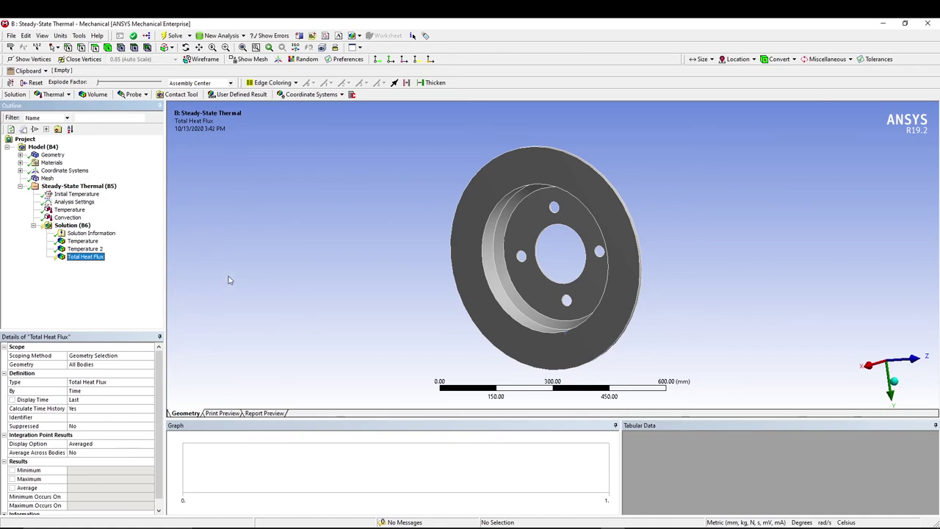
pyautogui.click(481, 195)
pyautogui.click(87, 365)
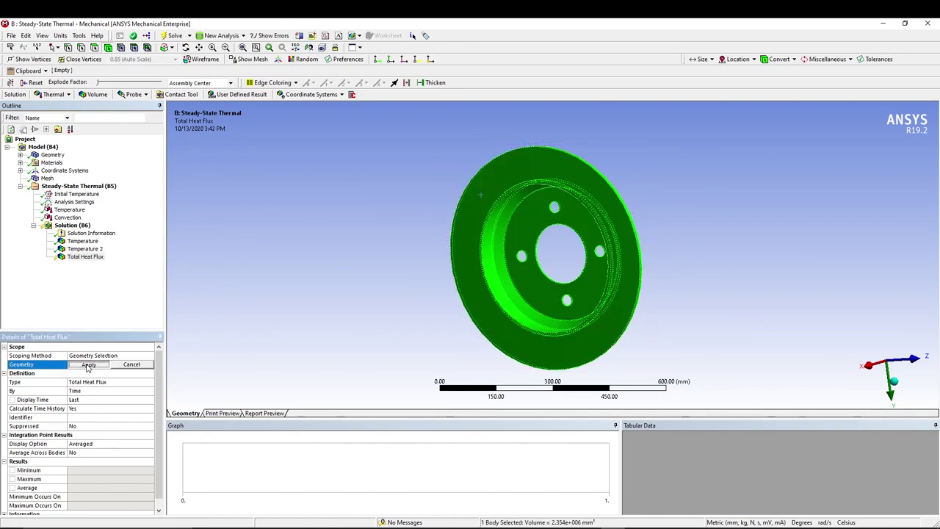
pyautogui.click(87, 365)
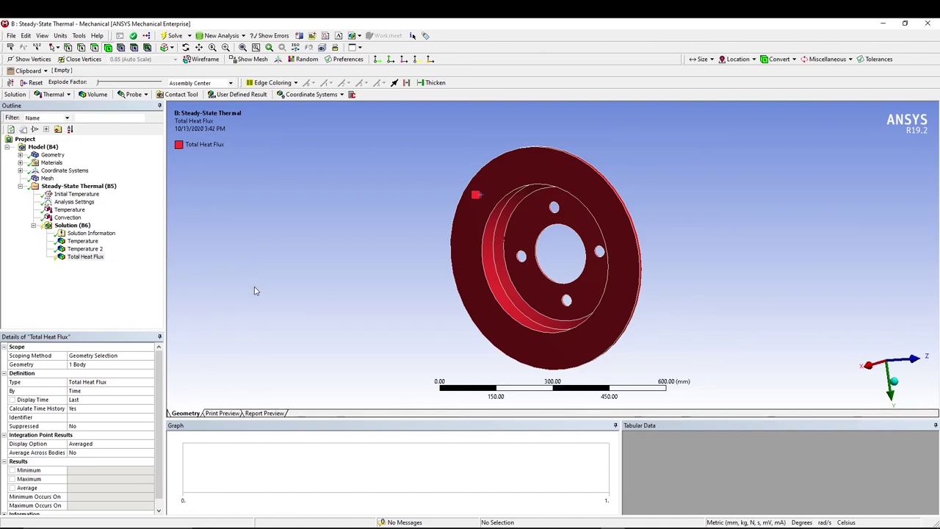
# Insert a directional heat flux result for all bodies along the X axis and evaluate all results
pyautogui.rightClick(76, 224)
pyautogui.moveTo(174, 233)
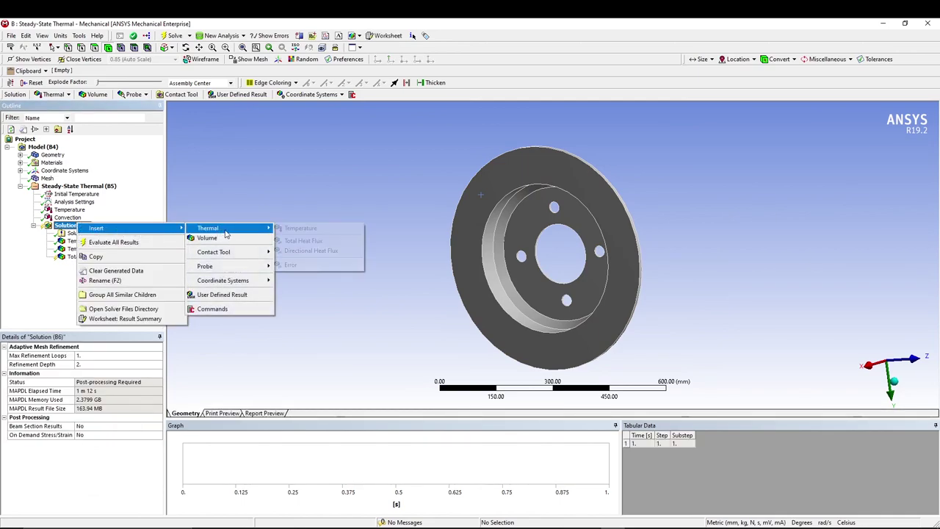
pyautogui.moveTo(220, 228)
pyautogui.click(294, 250)
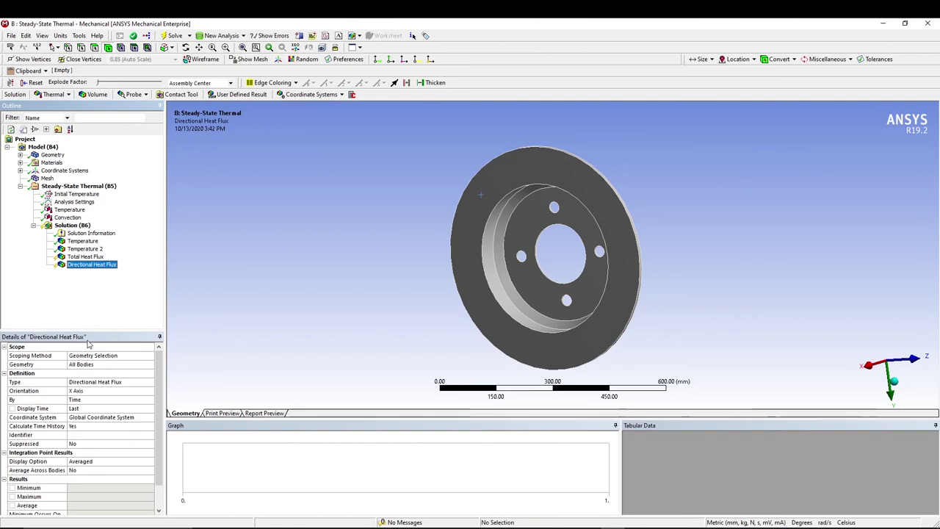
pyautogui.rightClick(65, 227)
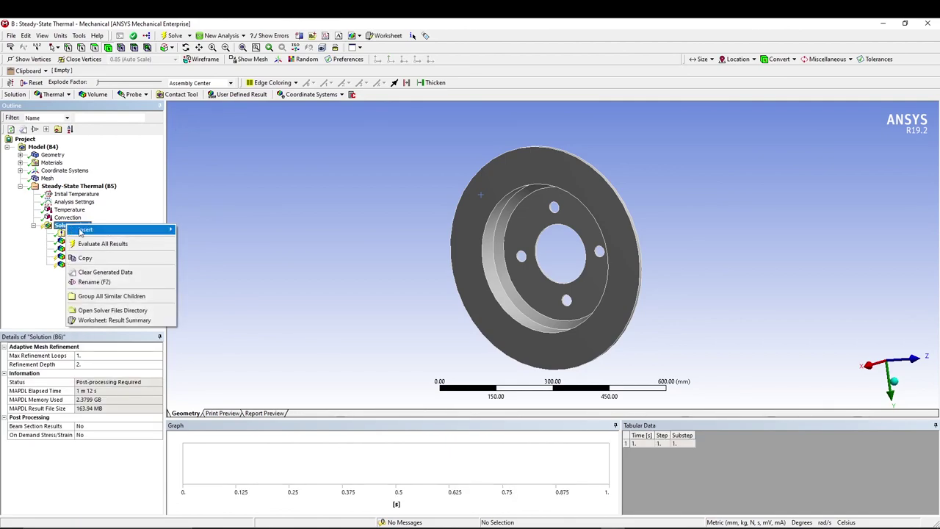
pyautogui.click(101, 242)
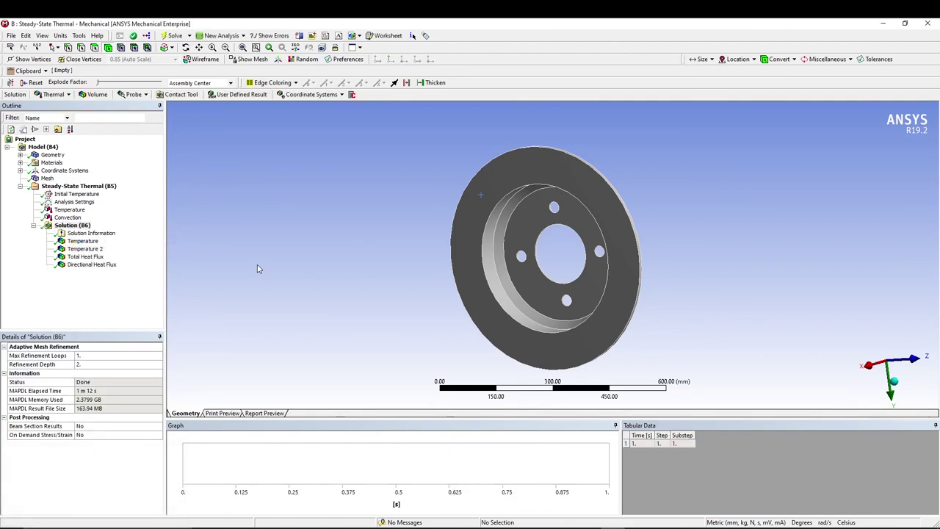
# Display the total heat flux contours, followed by the X-axis directional heat flux contours on the rotor
pyautogui.click(87, 257)
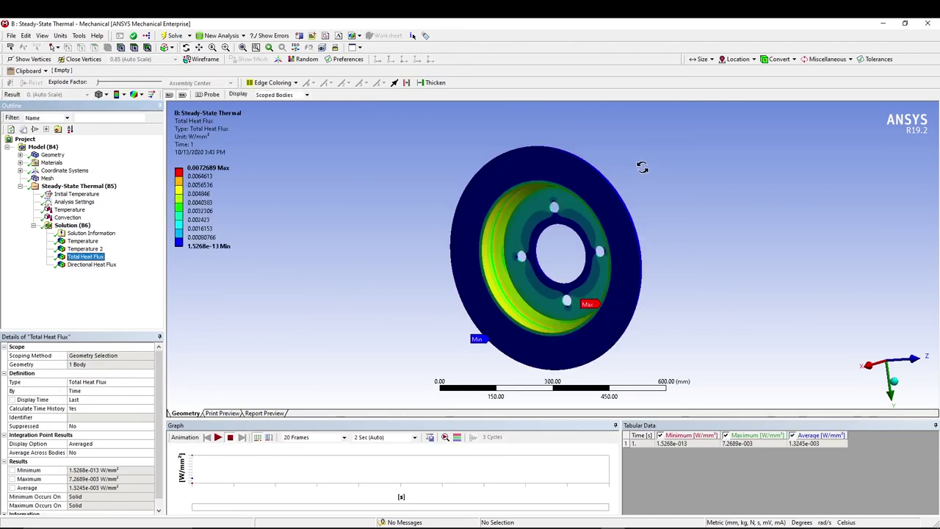
pyautogui.moveTo(641, 164)
pyautogui.mouseDown(button='middle')
pyautogui.moveTo(628, 171)
pyautogui.moveTo(650, 171)
pyautogui.moveTo(633, 170)
pyautogui.mouseUp(button='middle')
pyautogui.click(86, 266)
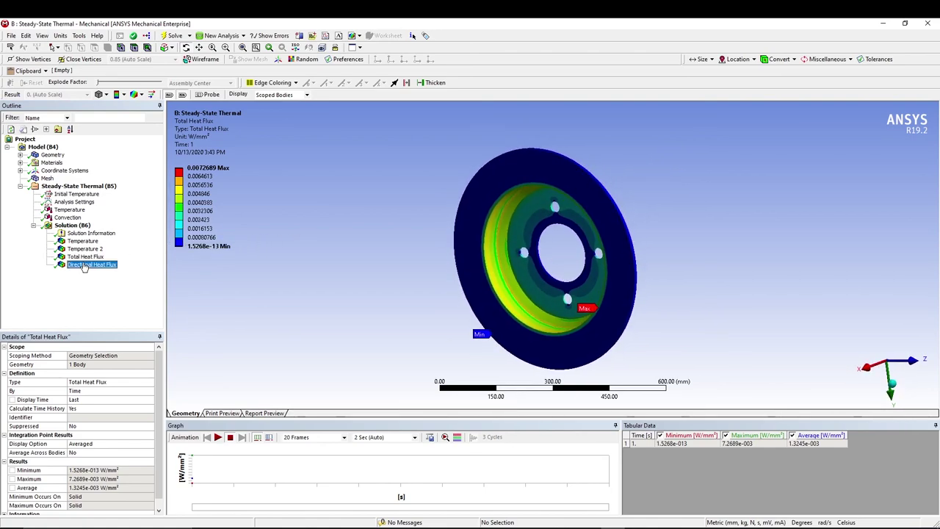
pyautogui.moveTo(349, 301); pyautogui.dragTo(371, 303, button='middle')
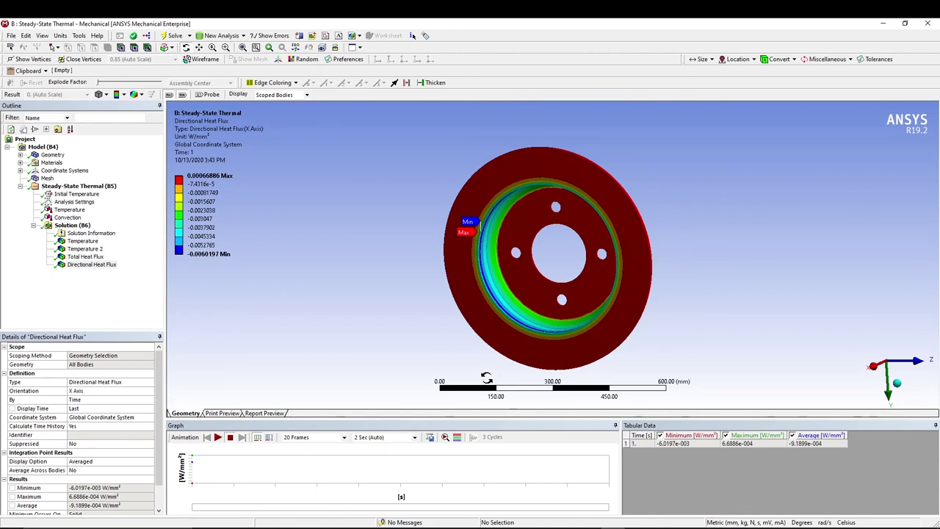
pyautogui.moveTo(453, 342); pyautogui.dragTo(445, 305)
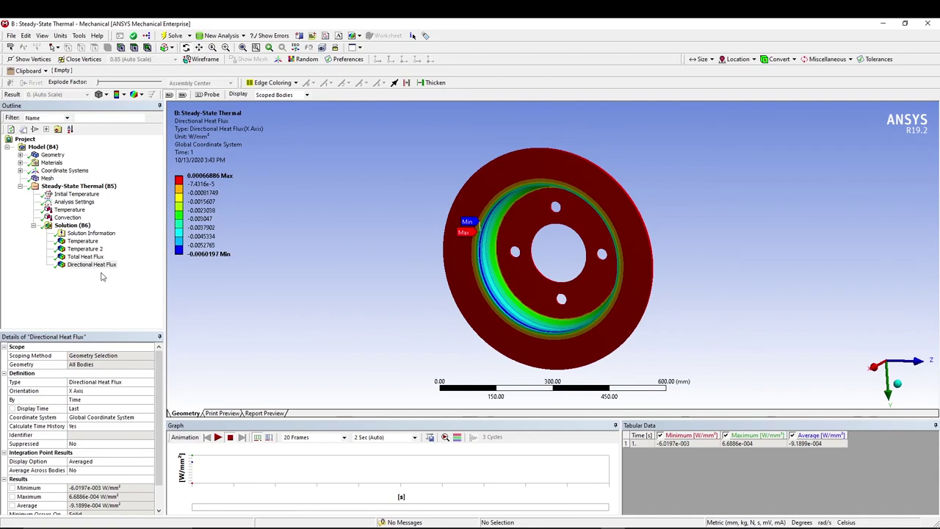
# Examine the total heat flux distribution on the rotor's front, hub side and inner surfaces
pyautogui.click(85, 257)
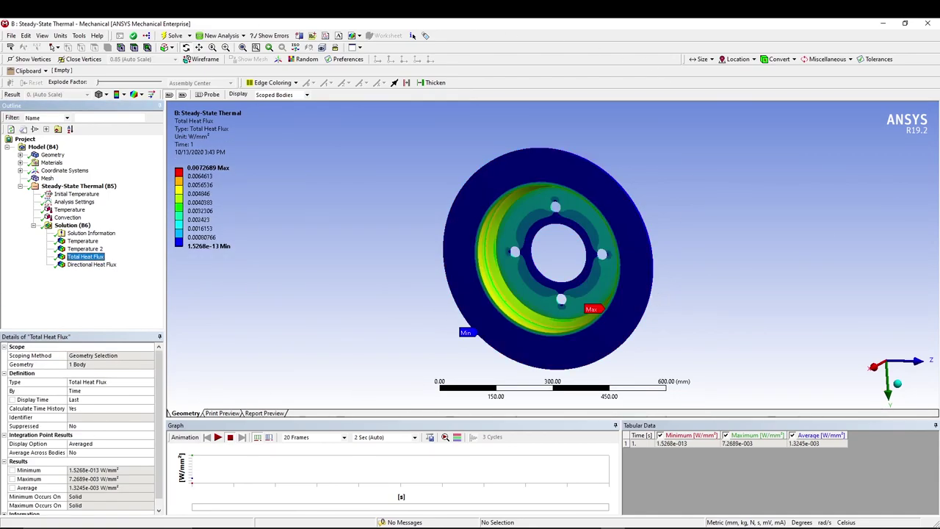
pyautogui.moveTo(740, 222)
pyautogui.mouseDown()
pyautogui.moveTo(683, 237)
pyautogui.moveTo(736, 225)
pyautogui.mouseUp()
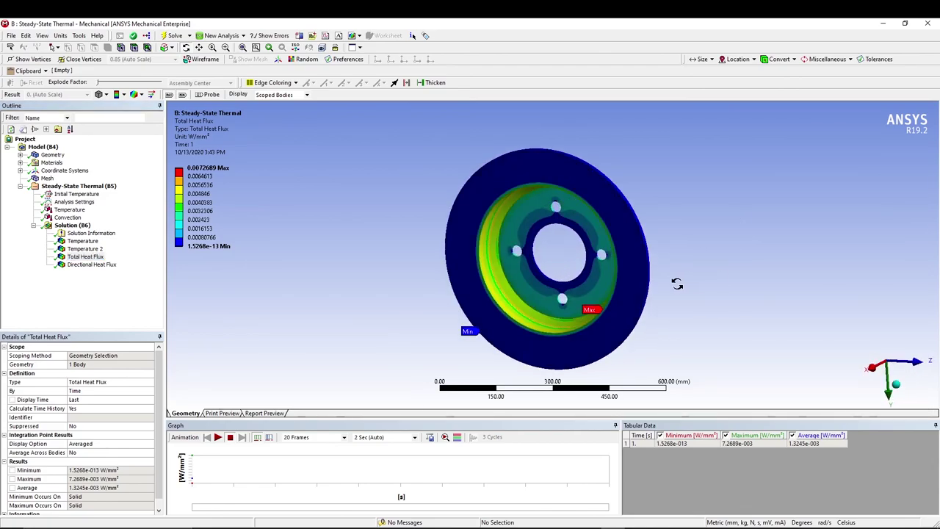
pyautogui.moveTo(554, 256); pyautogui.dragTo(513, 276)
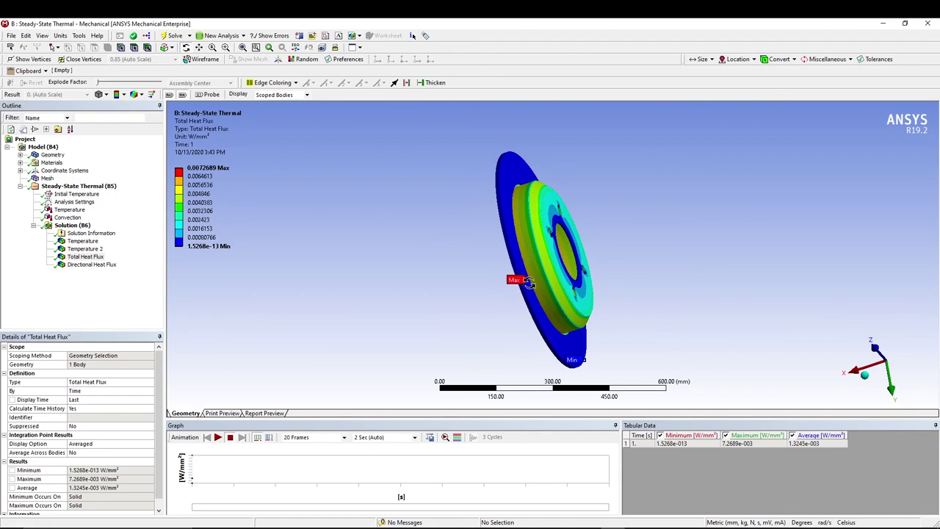
pyautogui.moveTo(407, 298); pyautogui.dragTo(548, 287)
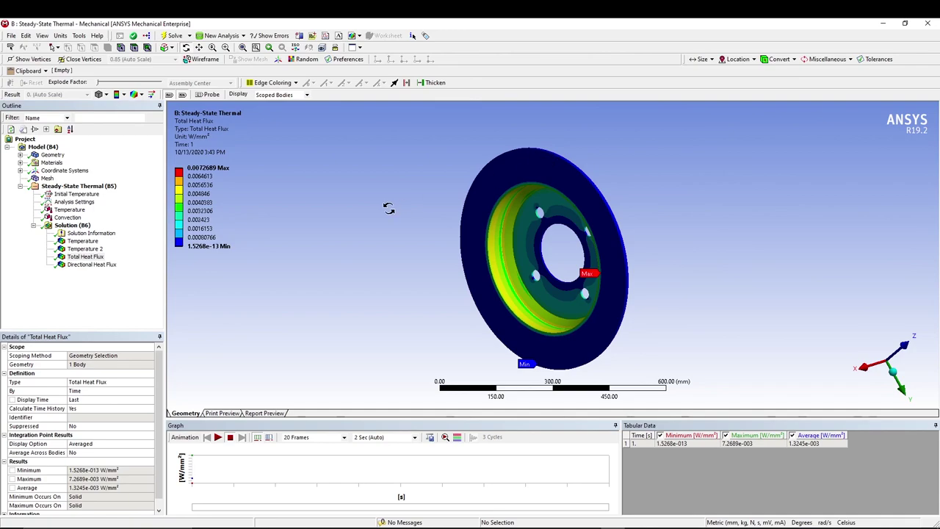
pyautogui.moveTo(404, 224); pyautogui.dragTo(458, 215)
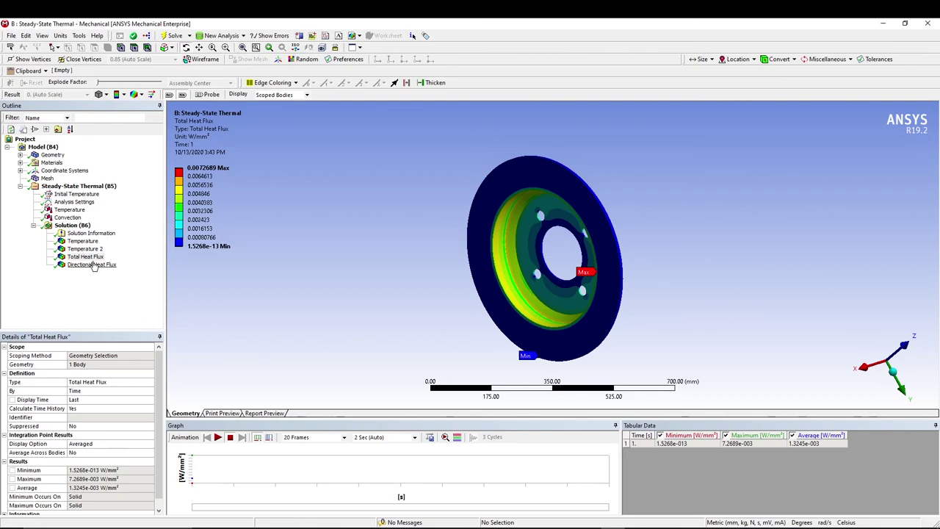
# Review the whole-rotor temperature result and the hub-face temperature result once more
pyautogui.click(82, 241)
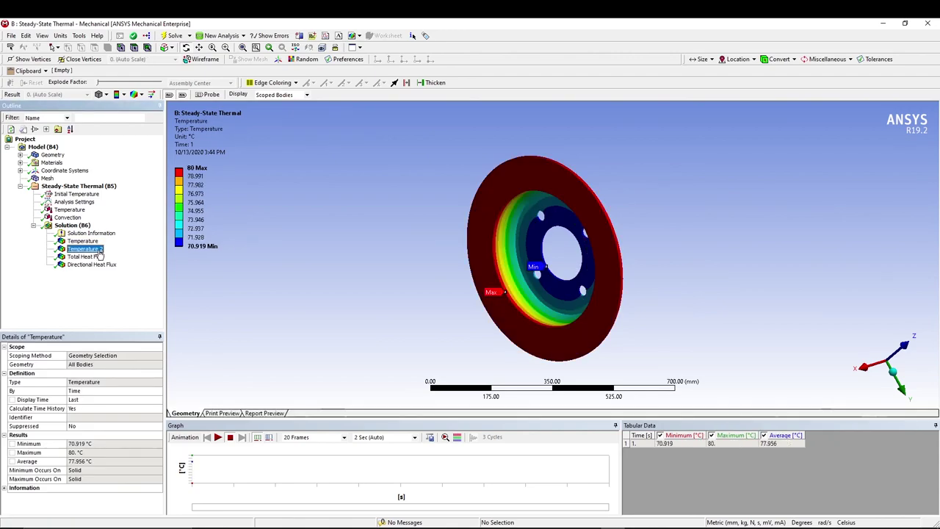
pyautogui.click(85, 249)
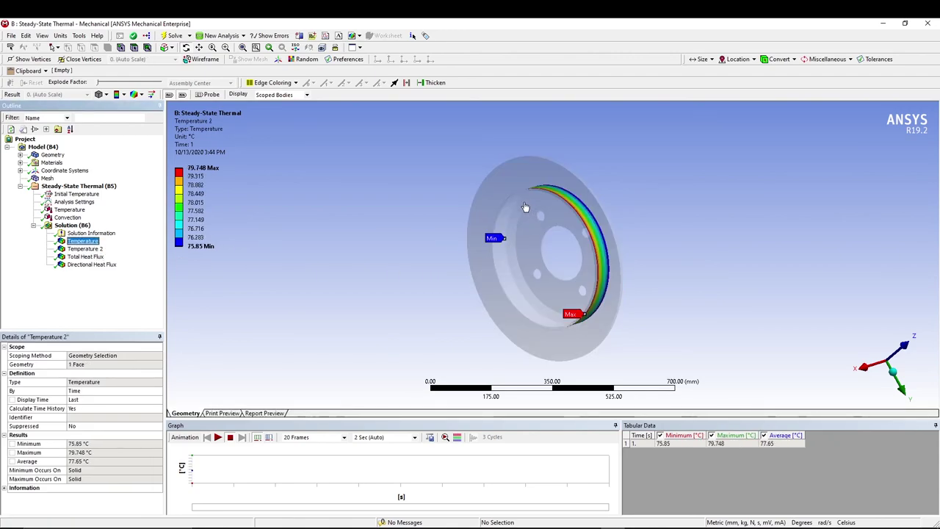
pyautogui.moveTo(293, 292); pyautogui.dragTo(456, 271, button='middle')
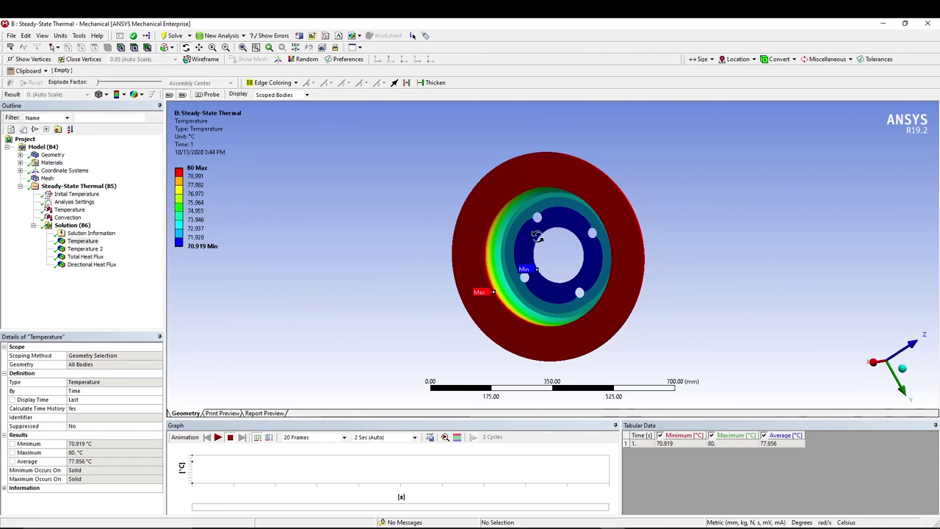